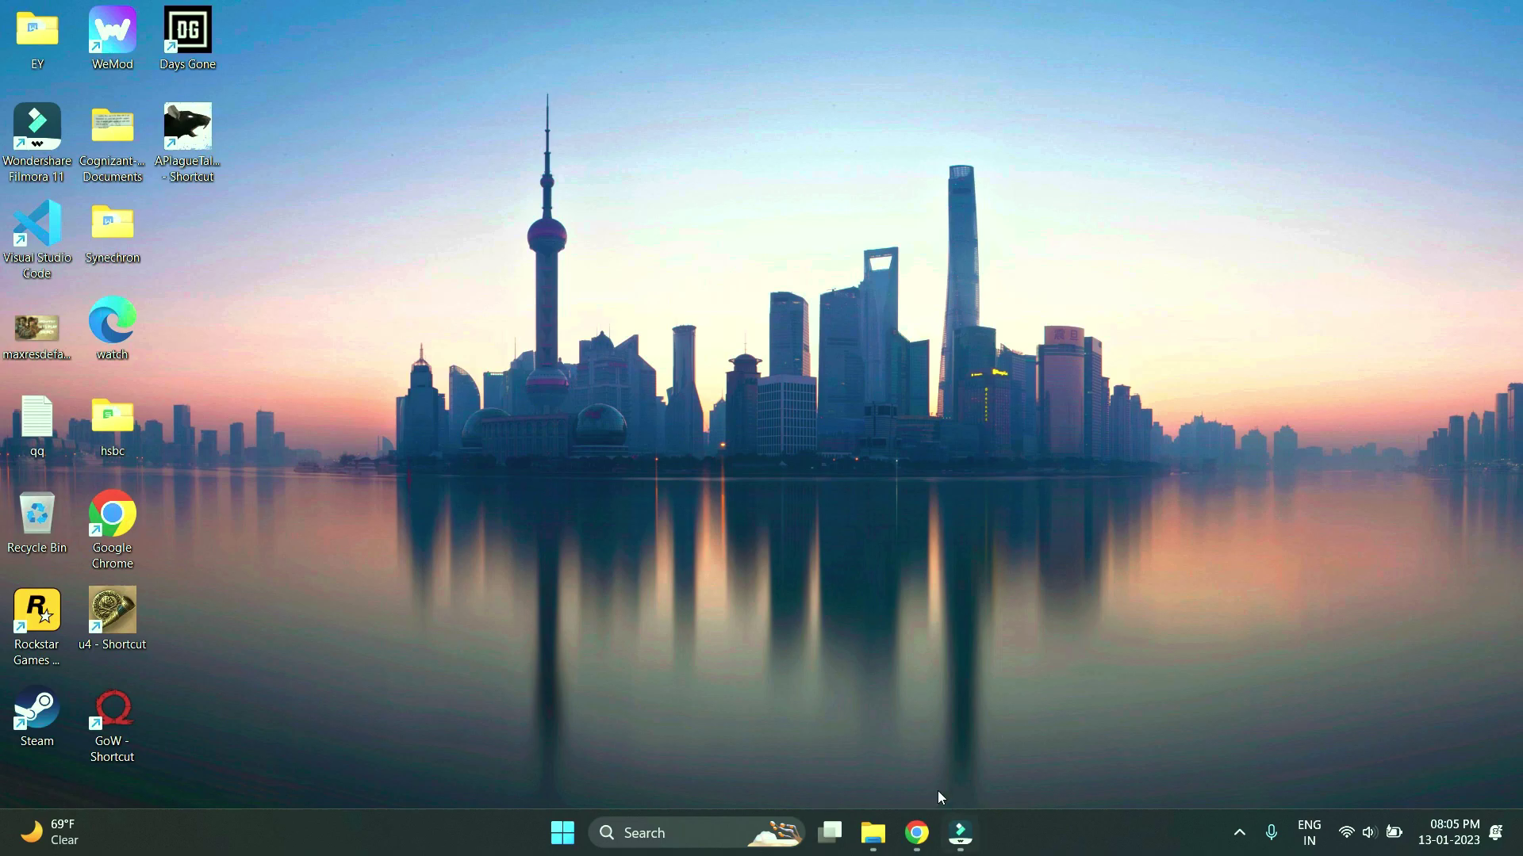
Open YouTube Studio for the Good Hybrid Tech channel from the account menu.
left_click(918, 830)
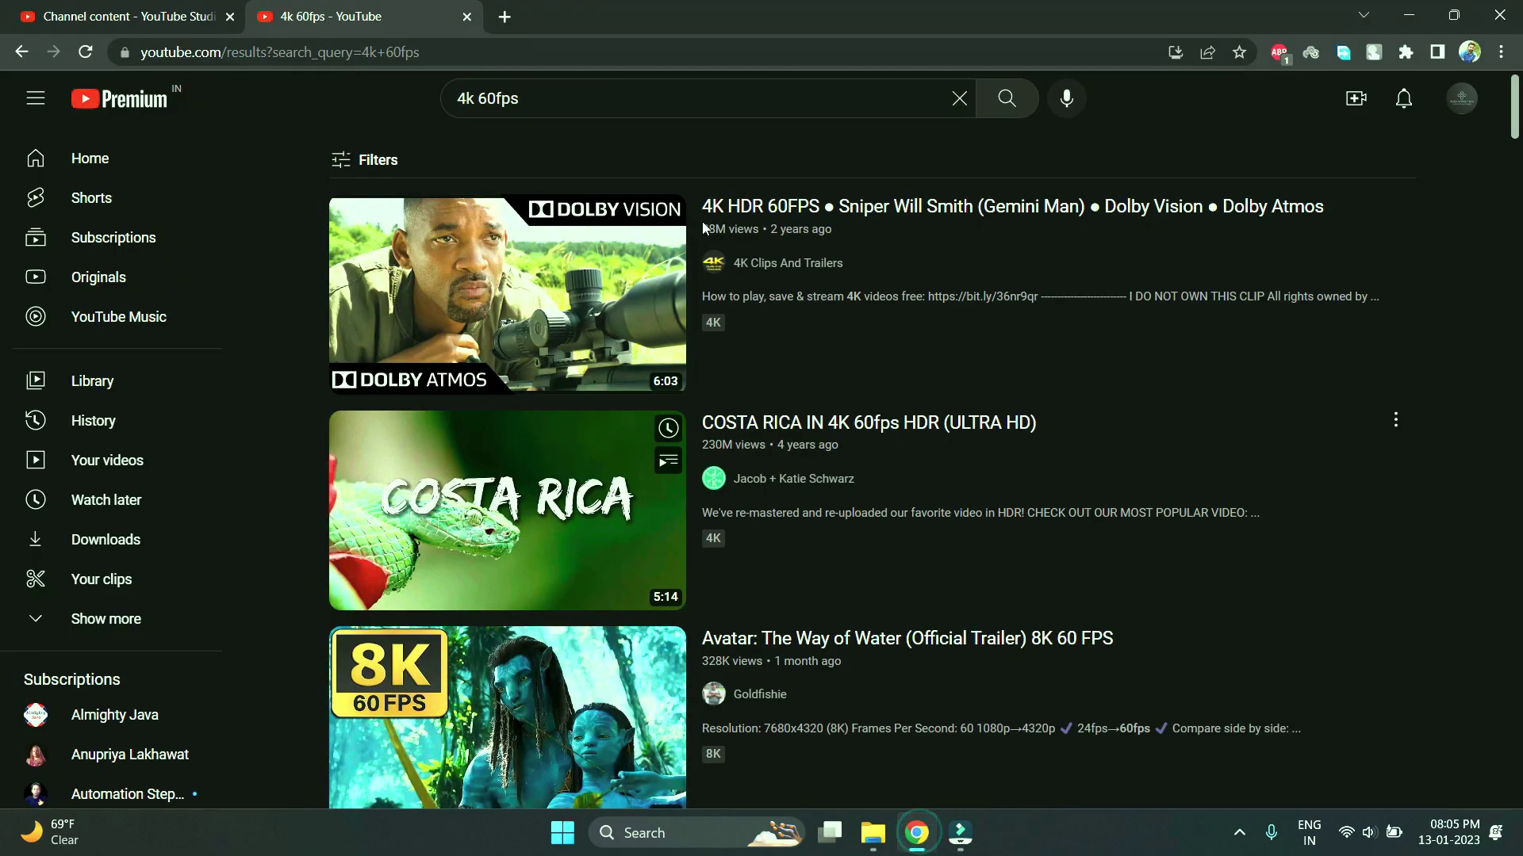
left_click(1466, 116)
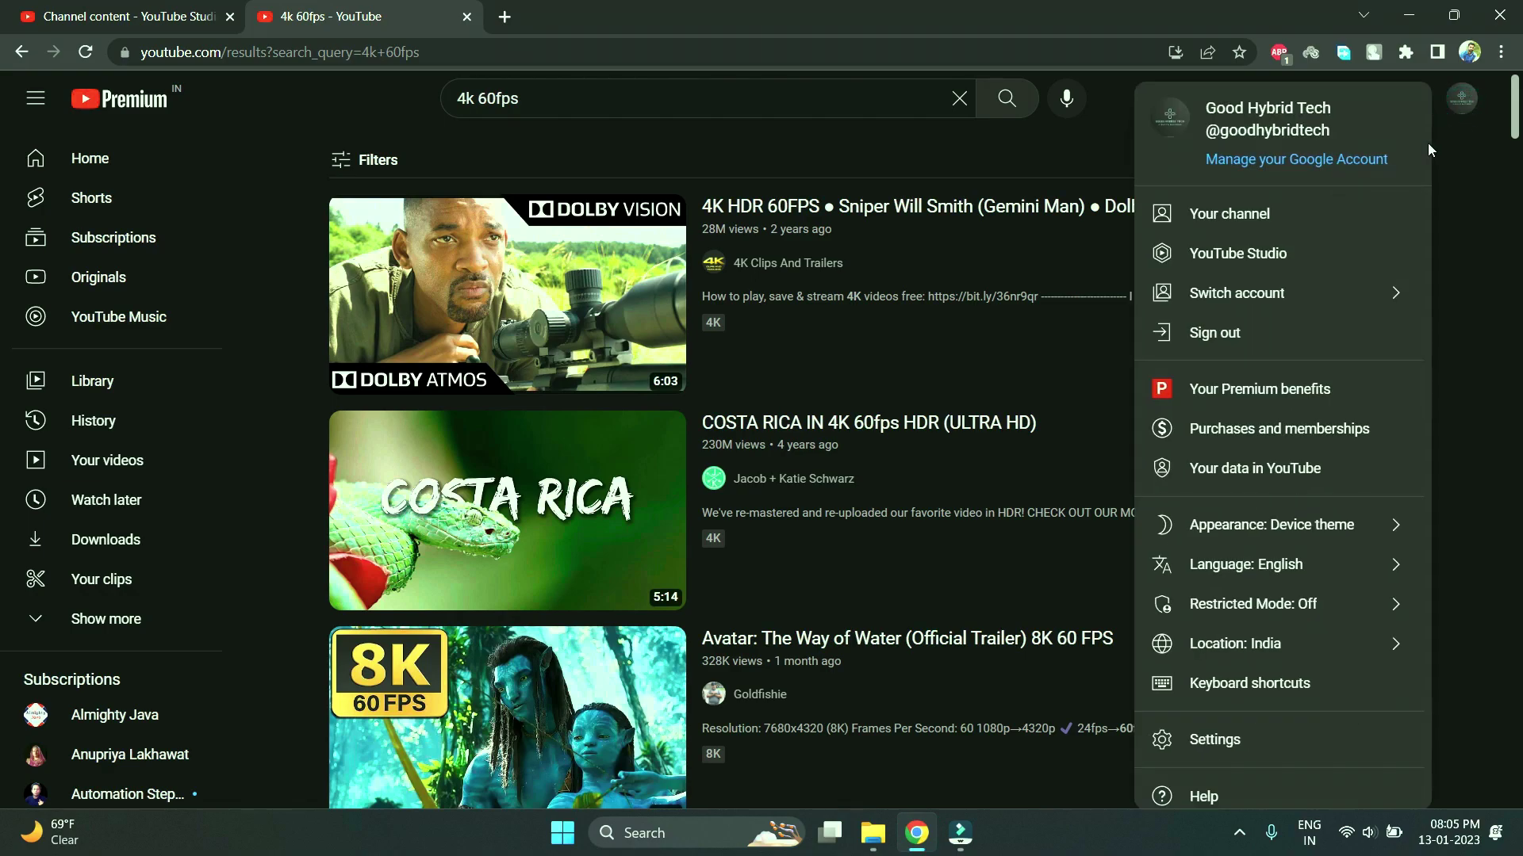
left_click(1233, 262)
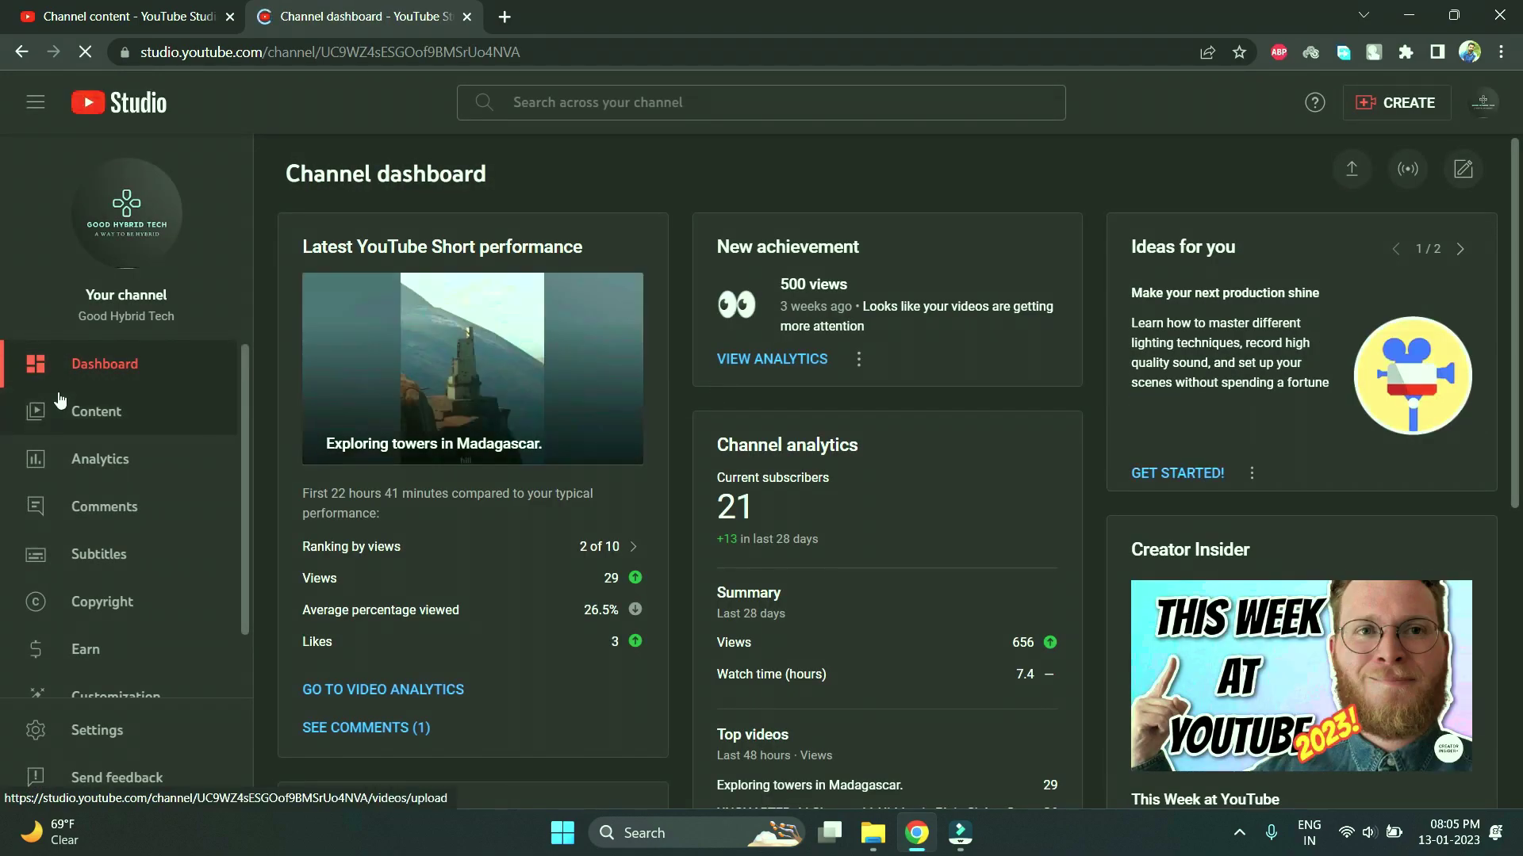
Browse the Content video list and open the UNCHARTED-4 Chapter-11 Part-8 video's details.
left_click(78, 412)
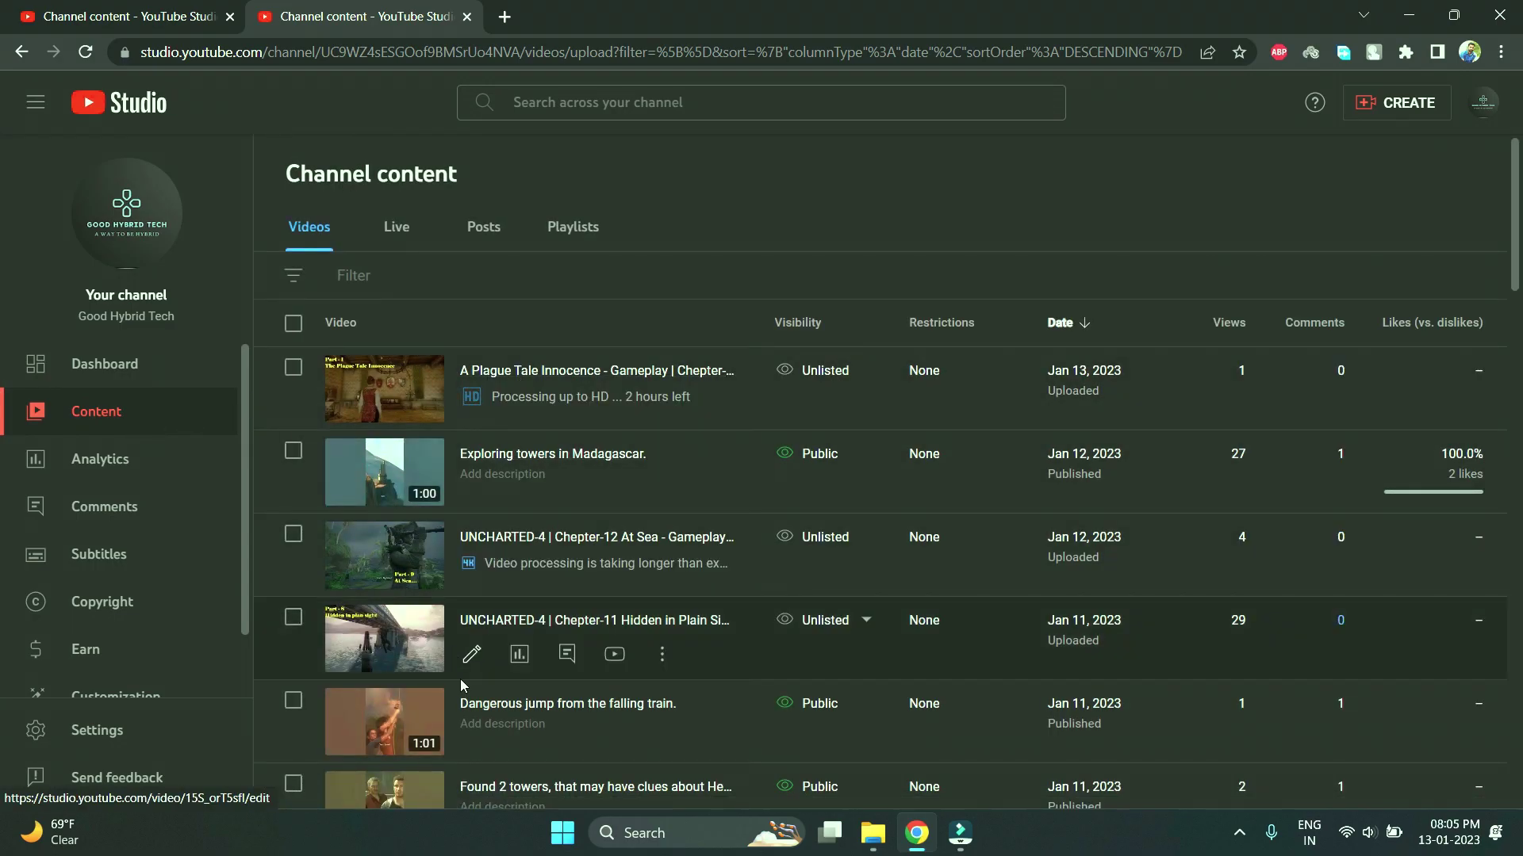
scroll(570, 704, "down", 1)
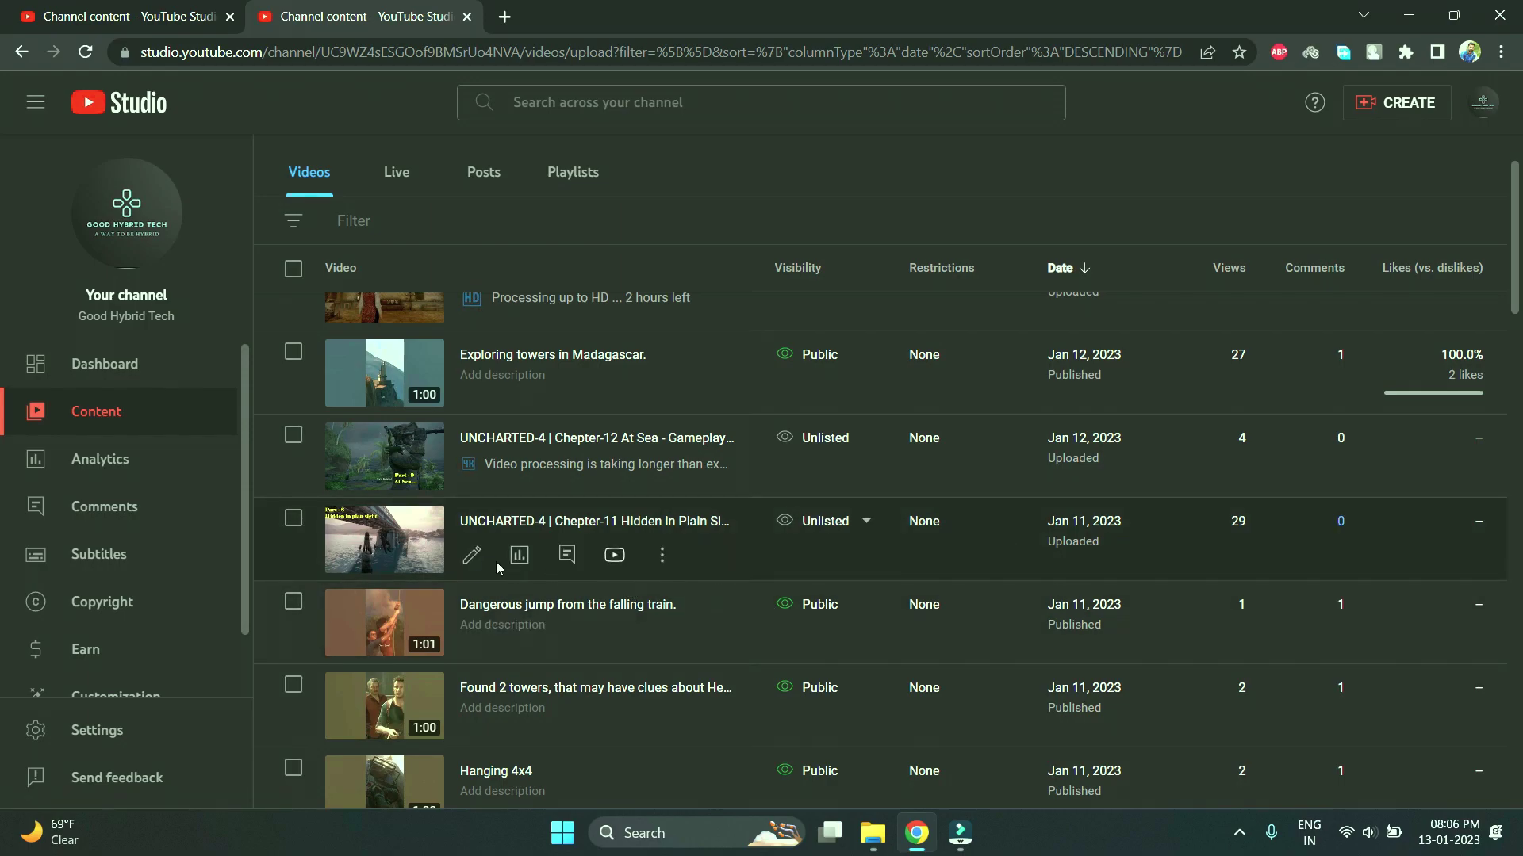
mouse_move(807, 452)
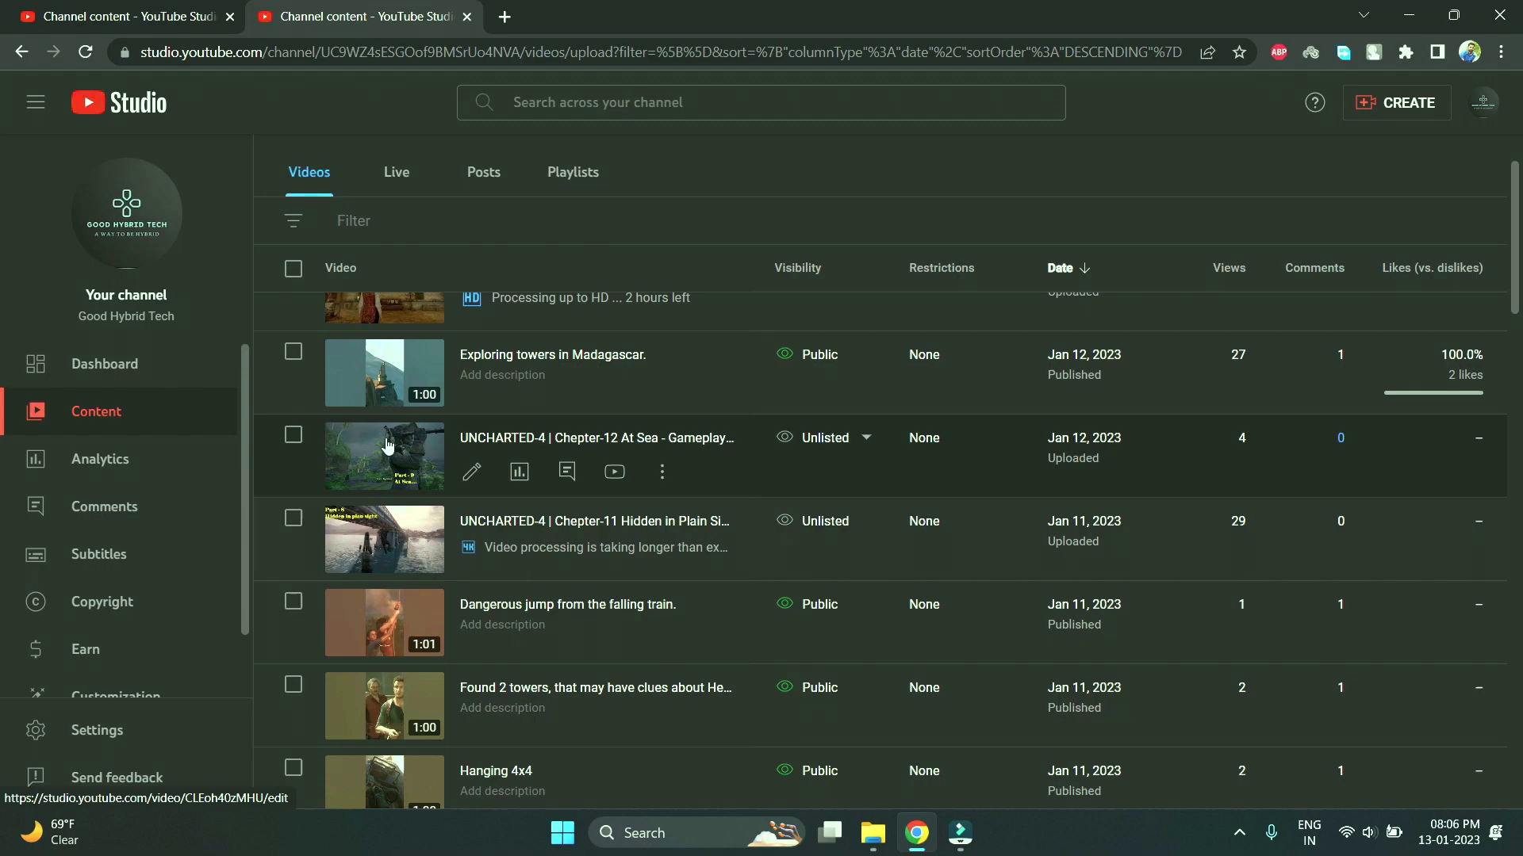
left_click(389, 532)
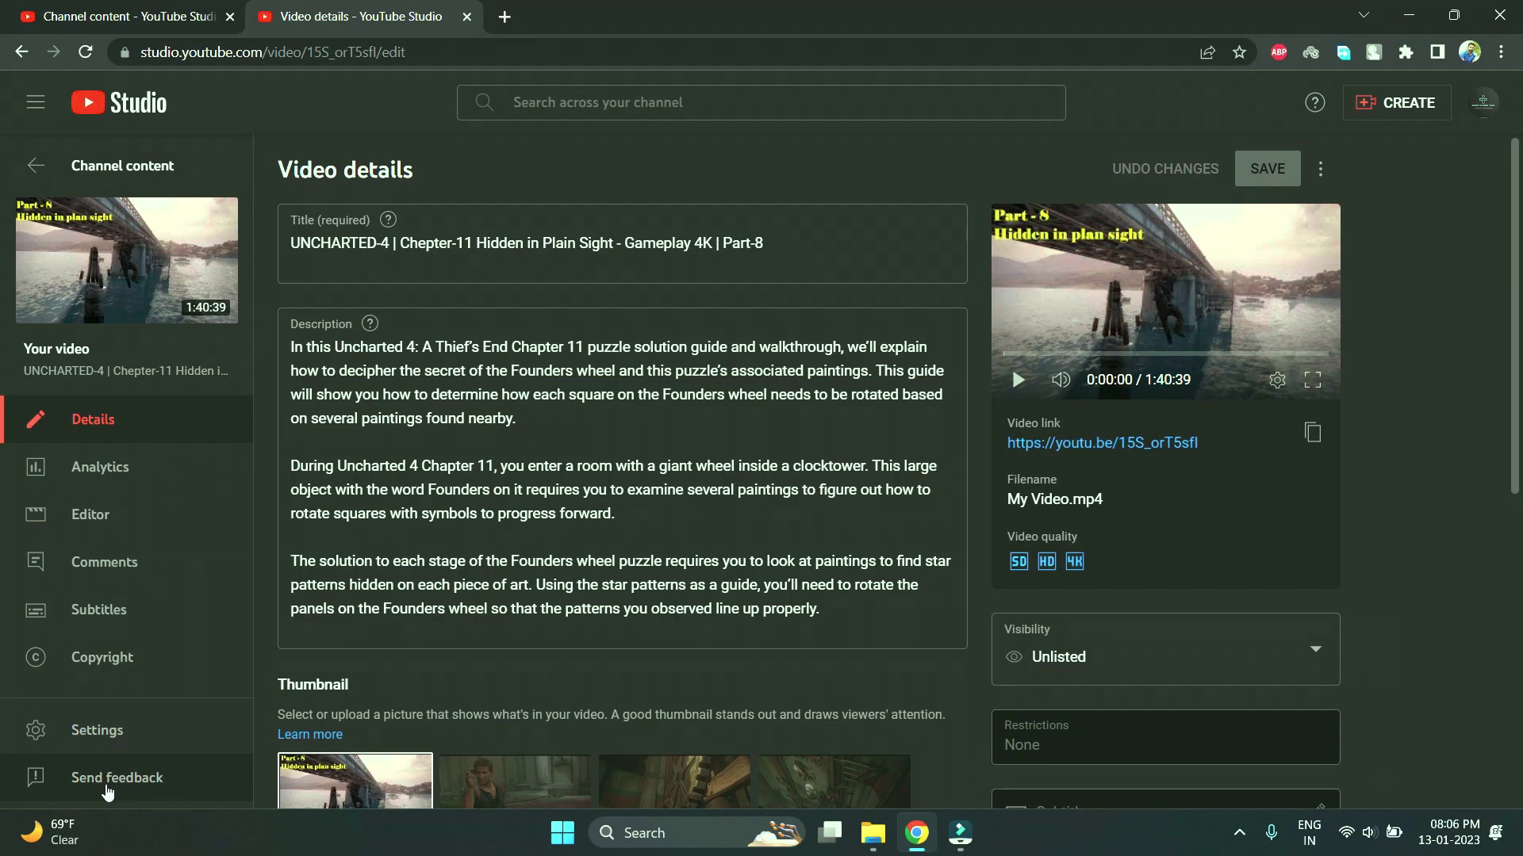
Start a Send feedback report from the Part-8 video's details page.
left_click(135, 778)
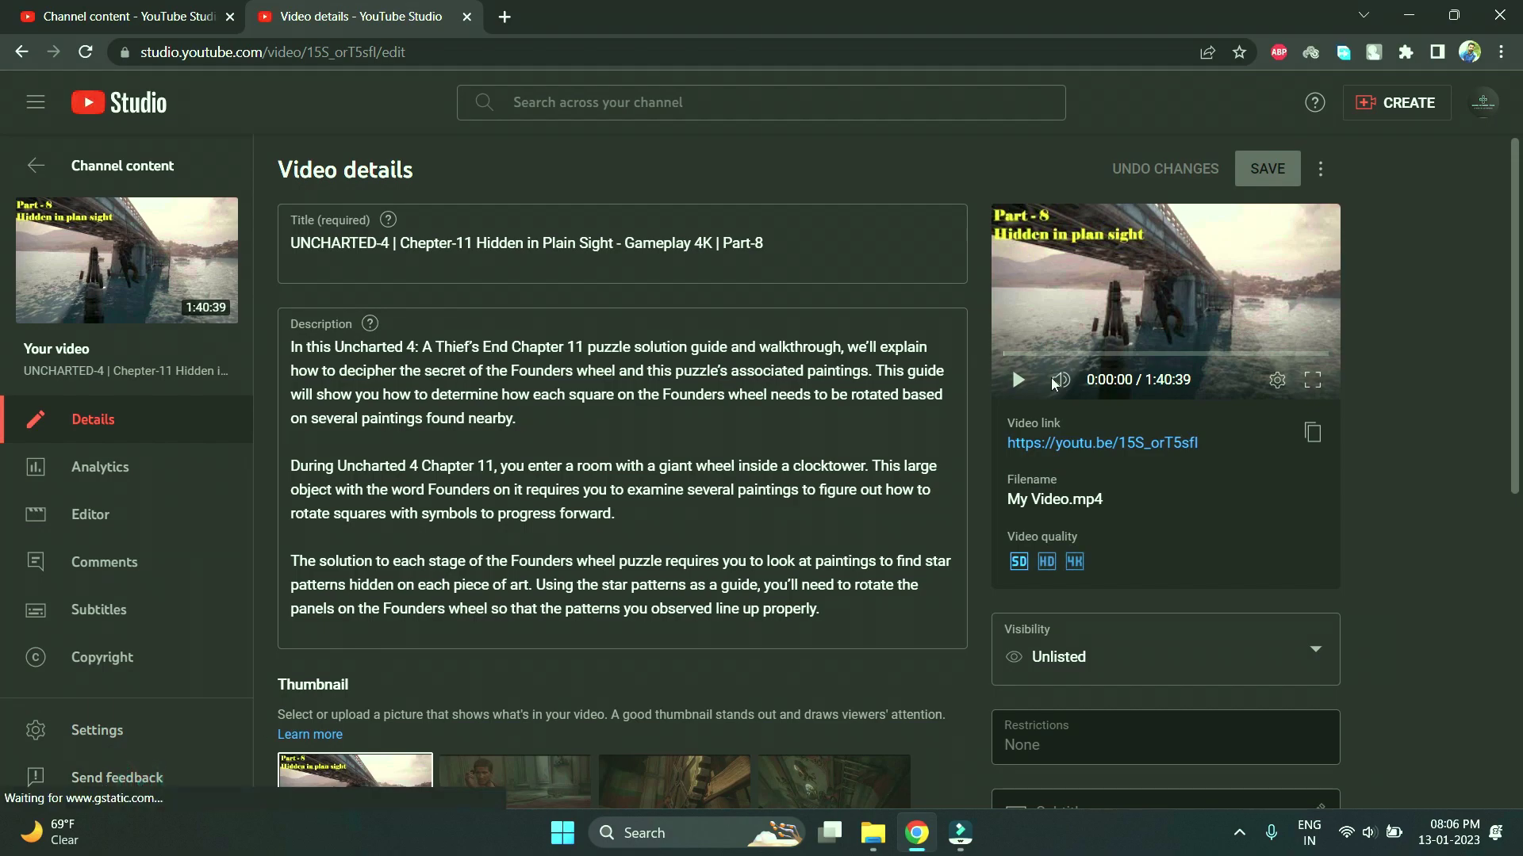
Write 'Hi youtube, my video got stuck during processing, kindly help ASAP.' and sign off 'Thanks !!!'.
left_click(1384, 216)
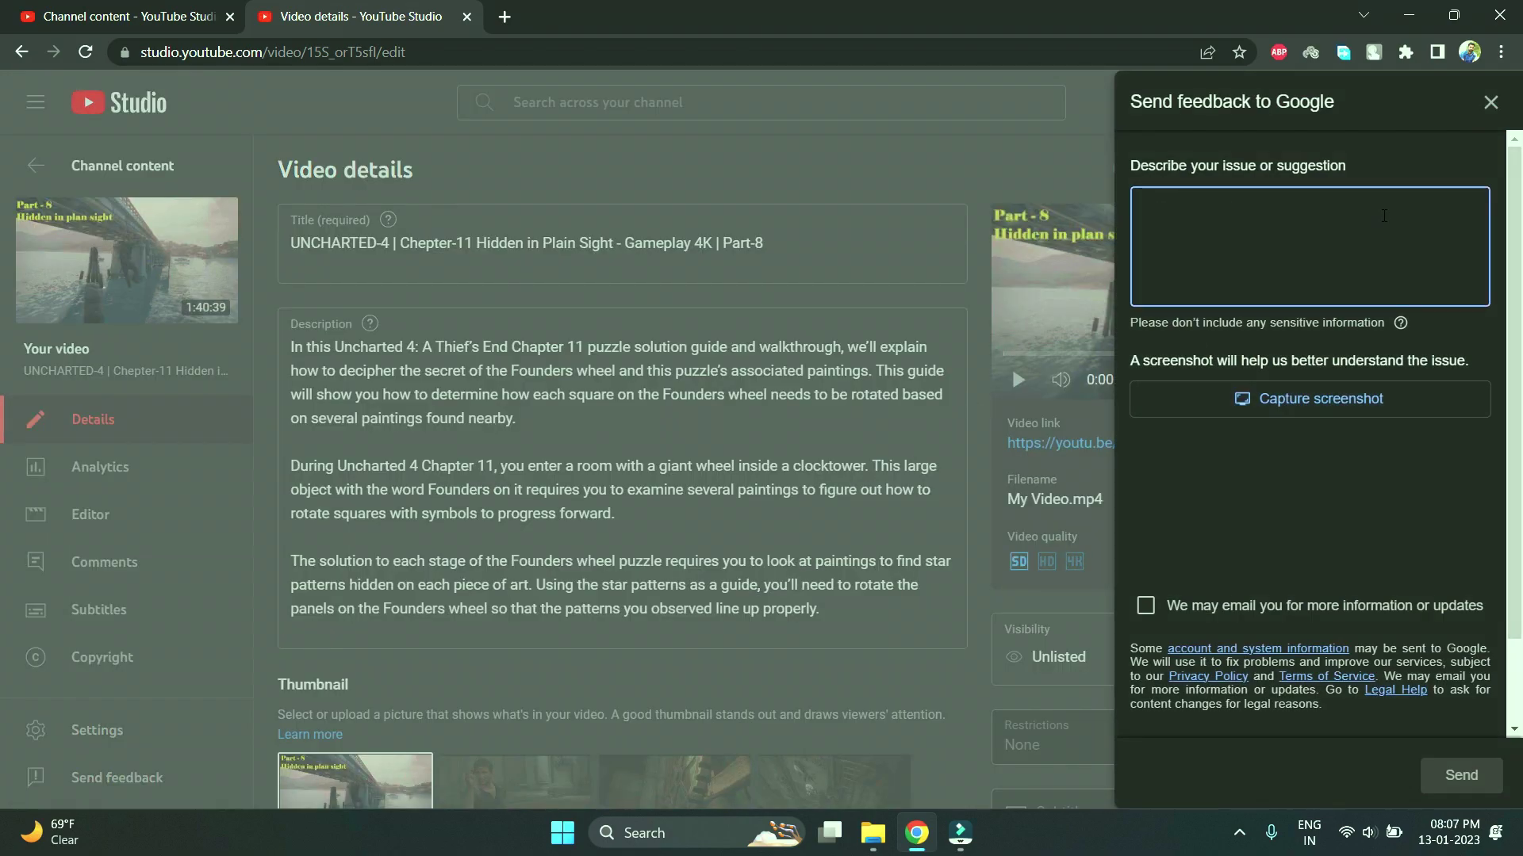
type("hi")
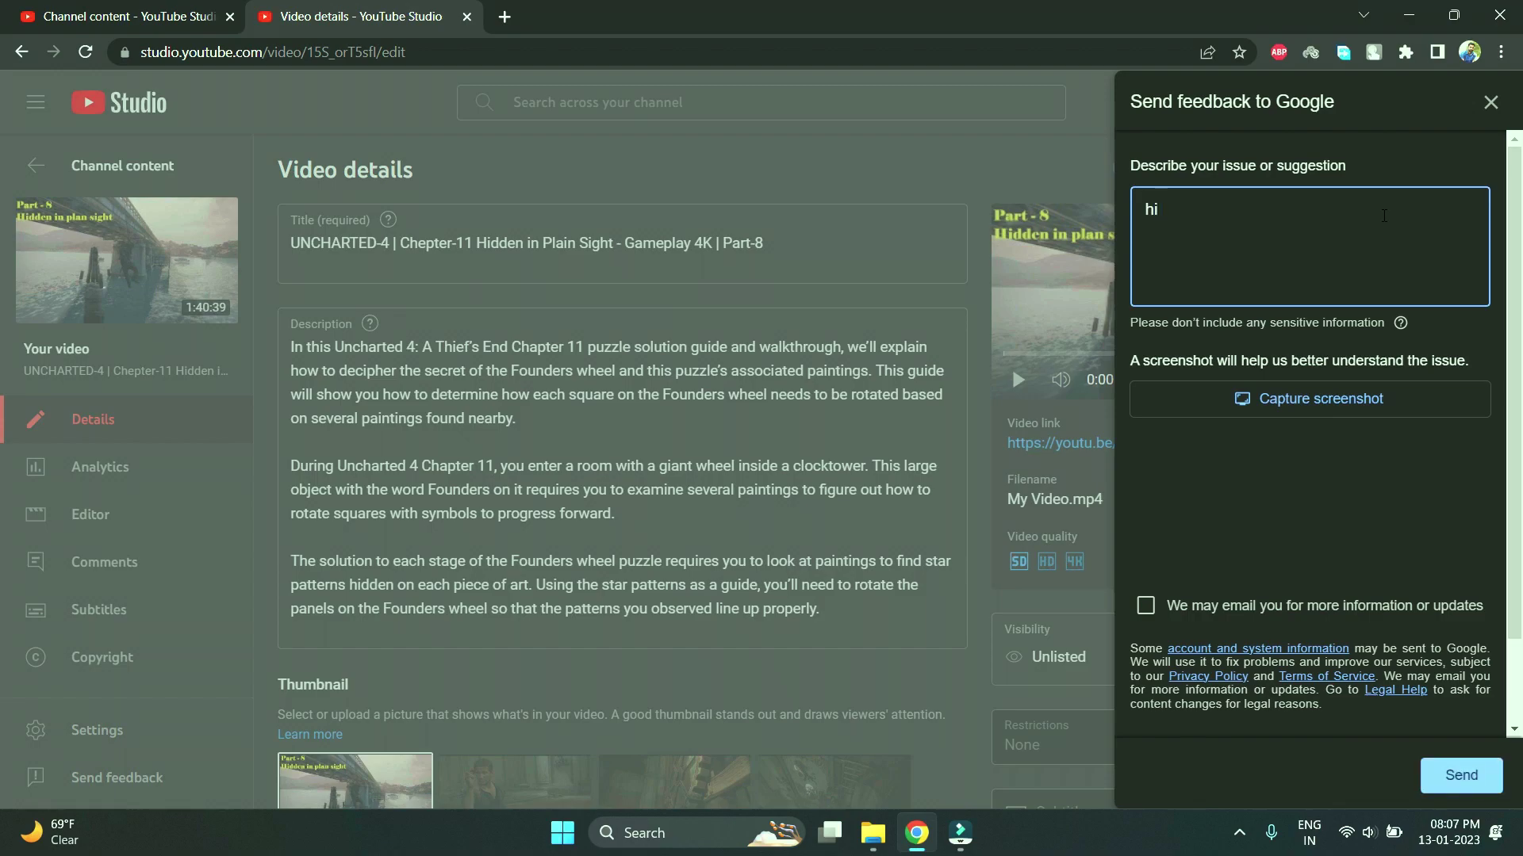
key("BackSpace")
key("BackSpace")
type("Hi y")
type("outube,  ")
type("my vi")
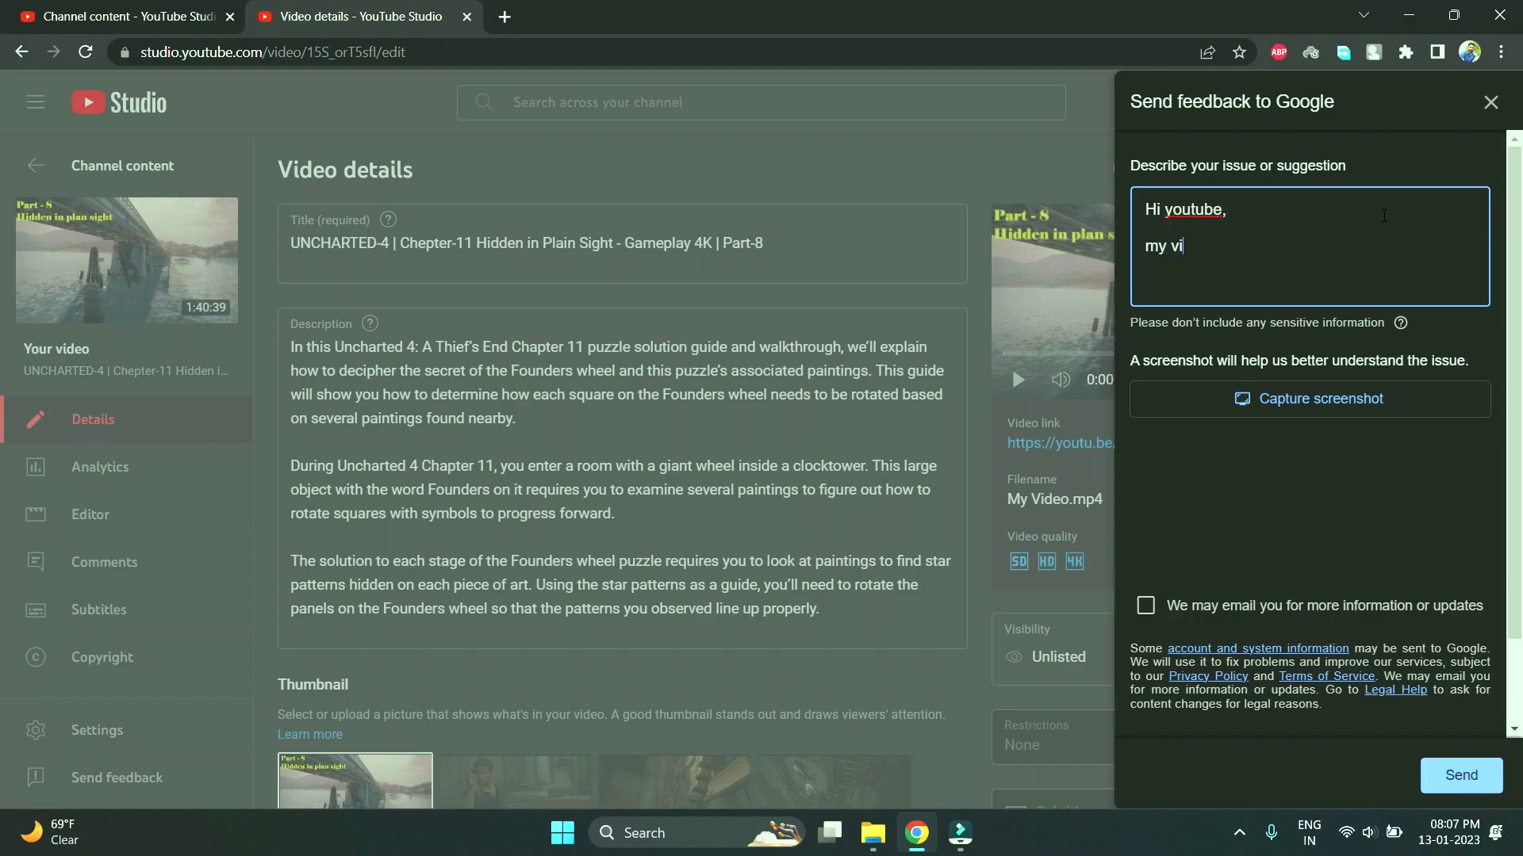
type("deo got stuck during ")
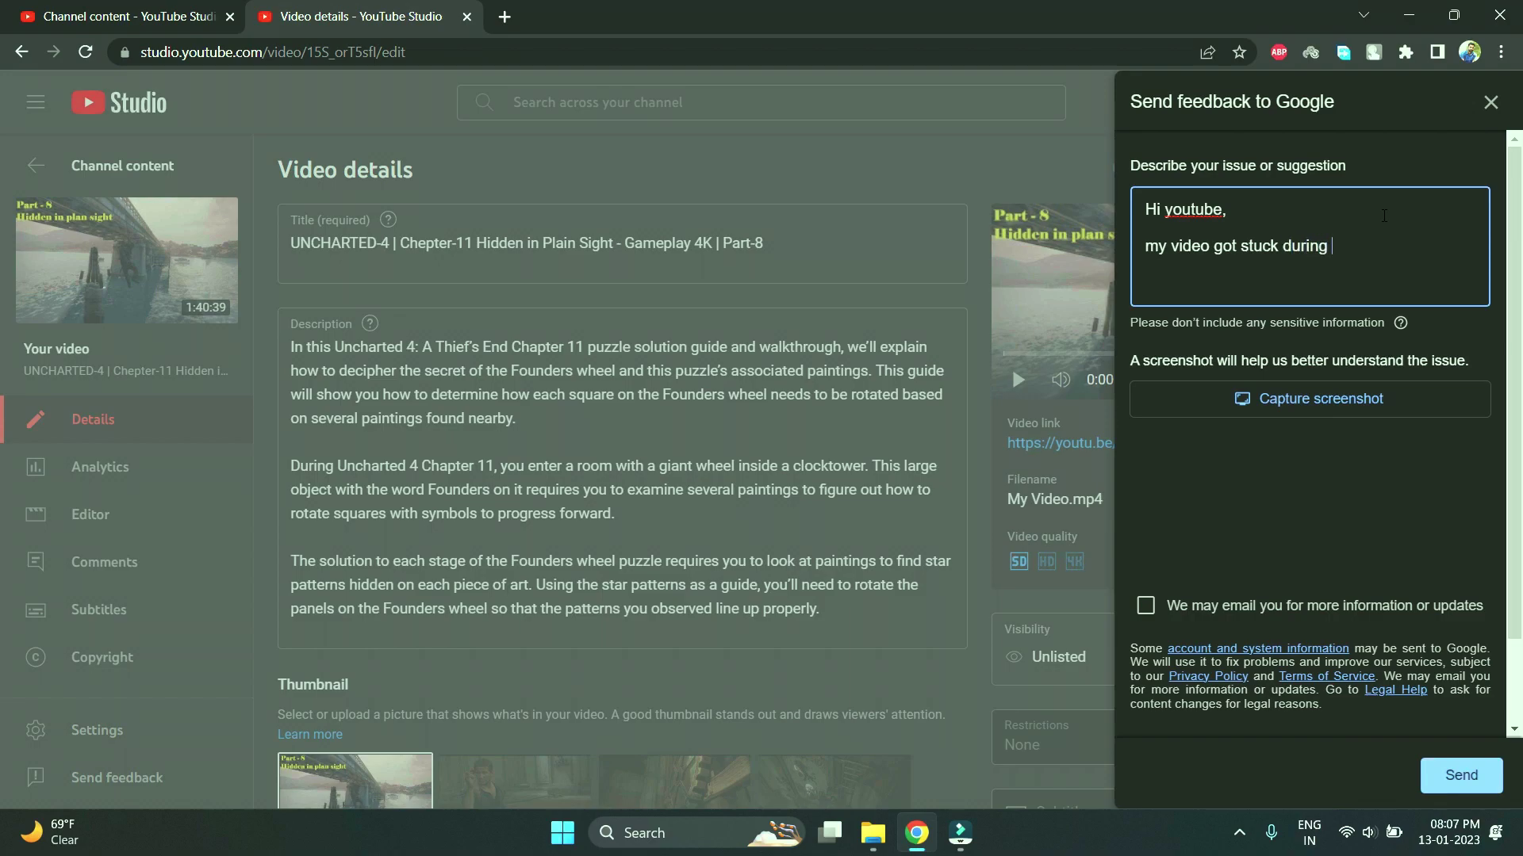
type("processing , kindly")
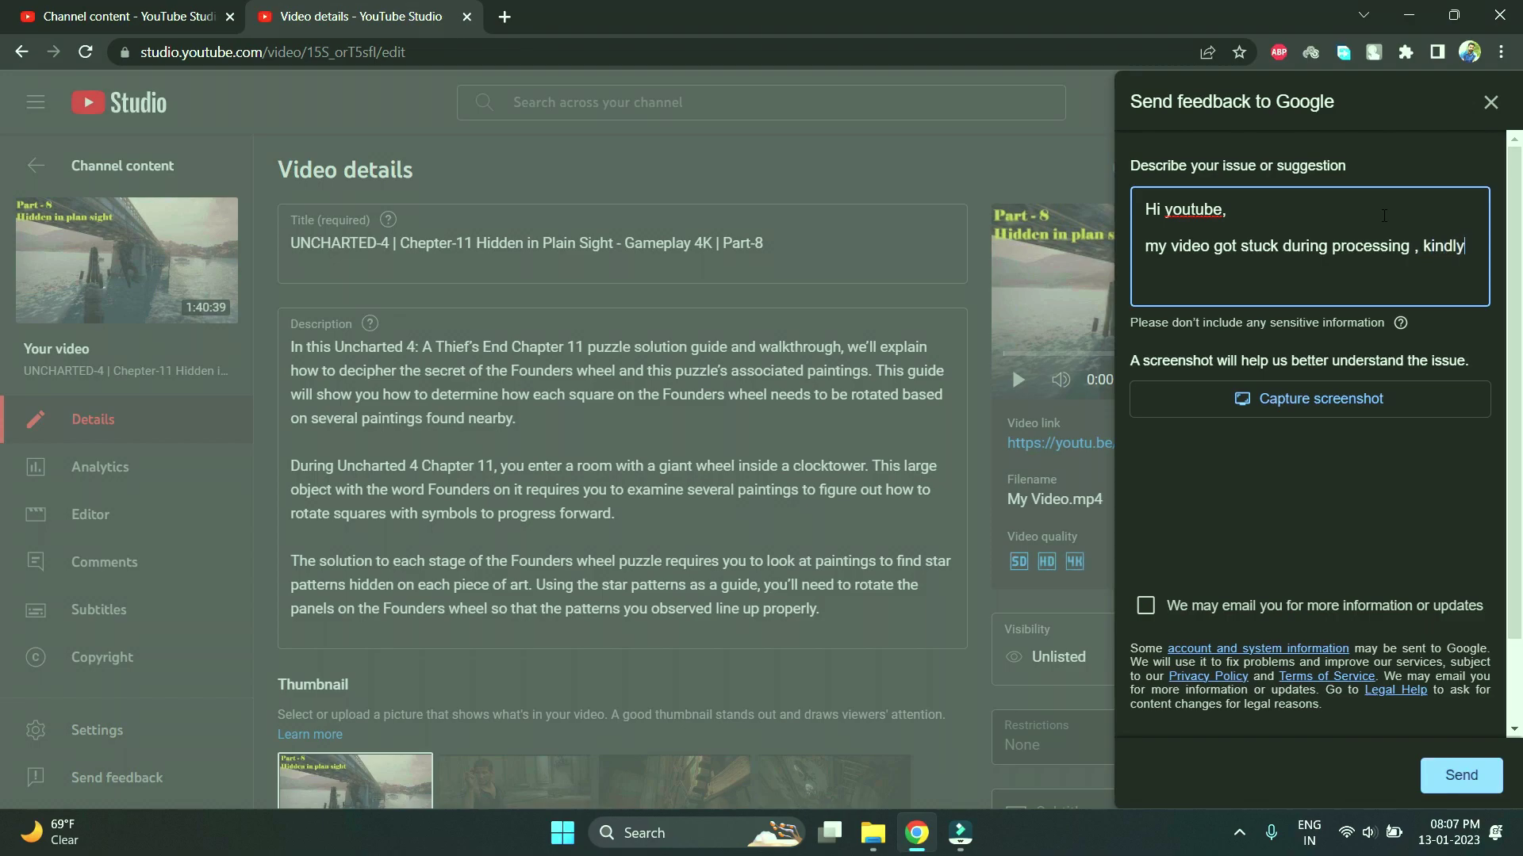
type(" help ASAP.")
key("Return")
key("Return")
type("Thanks ")
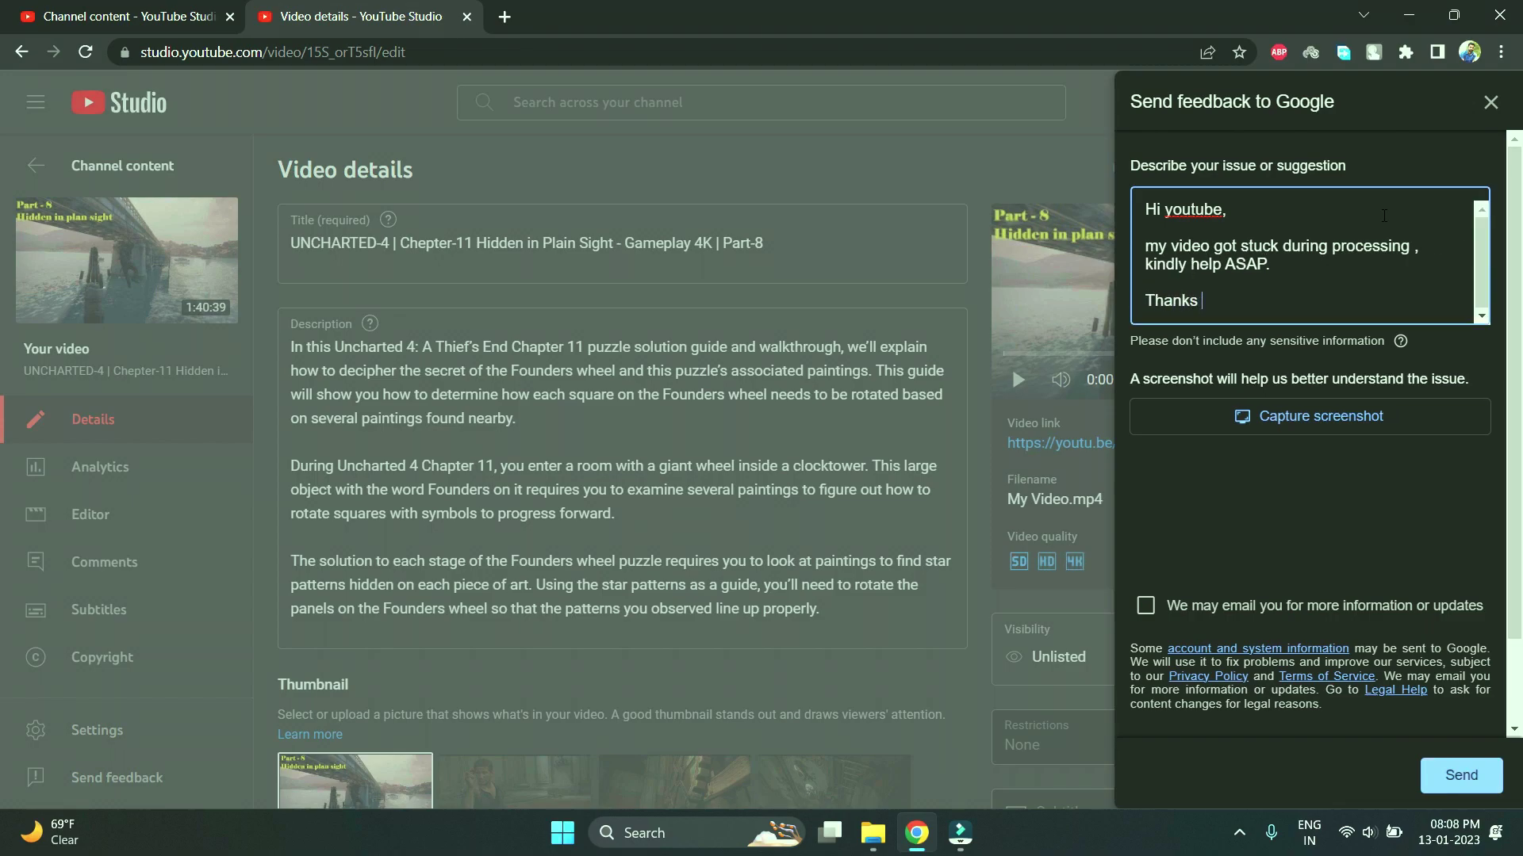
type("!!!")
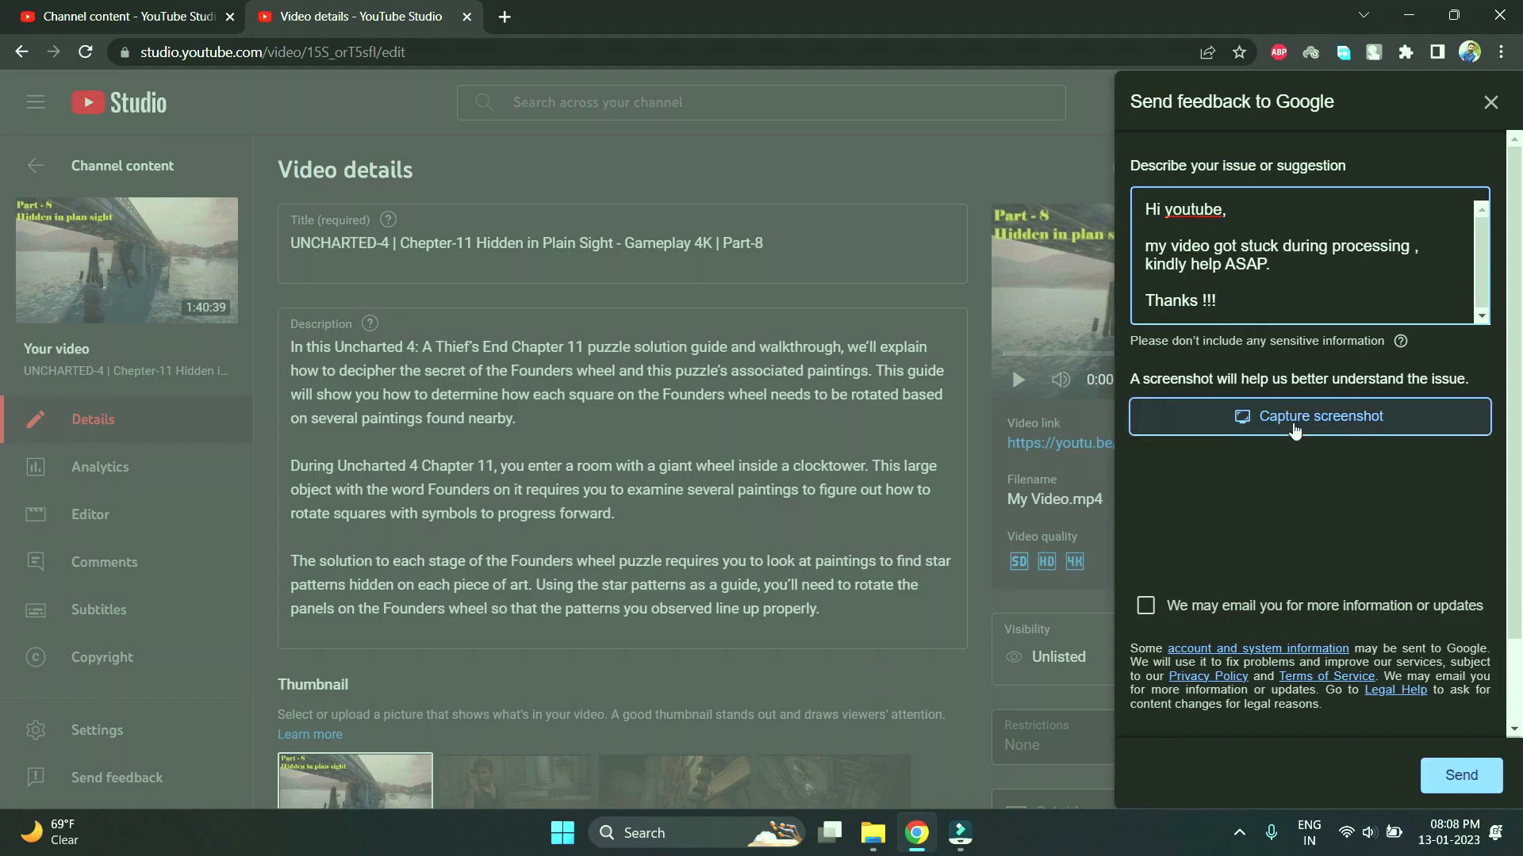
Attach a screenshot of the current tab, allow email follow-up, and send the report.
left_click(1295, 428)
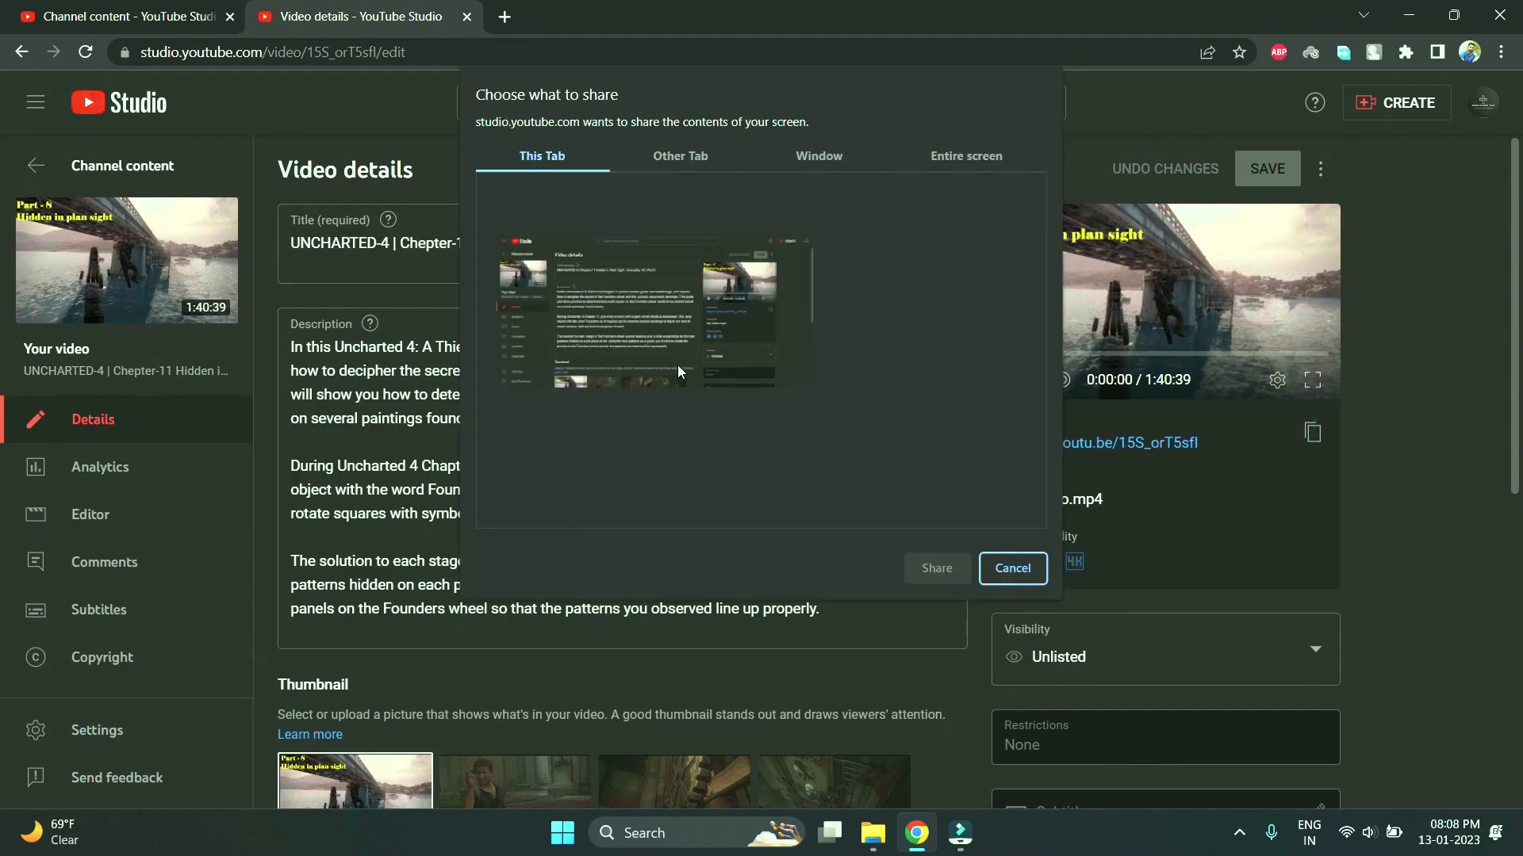
left_click(670, 290)
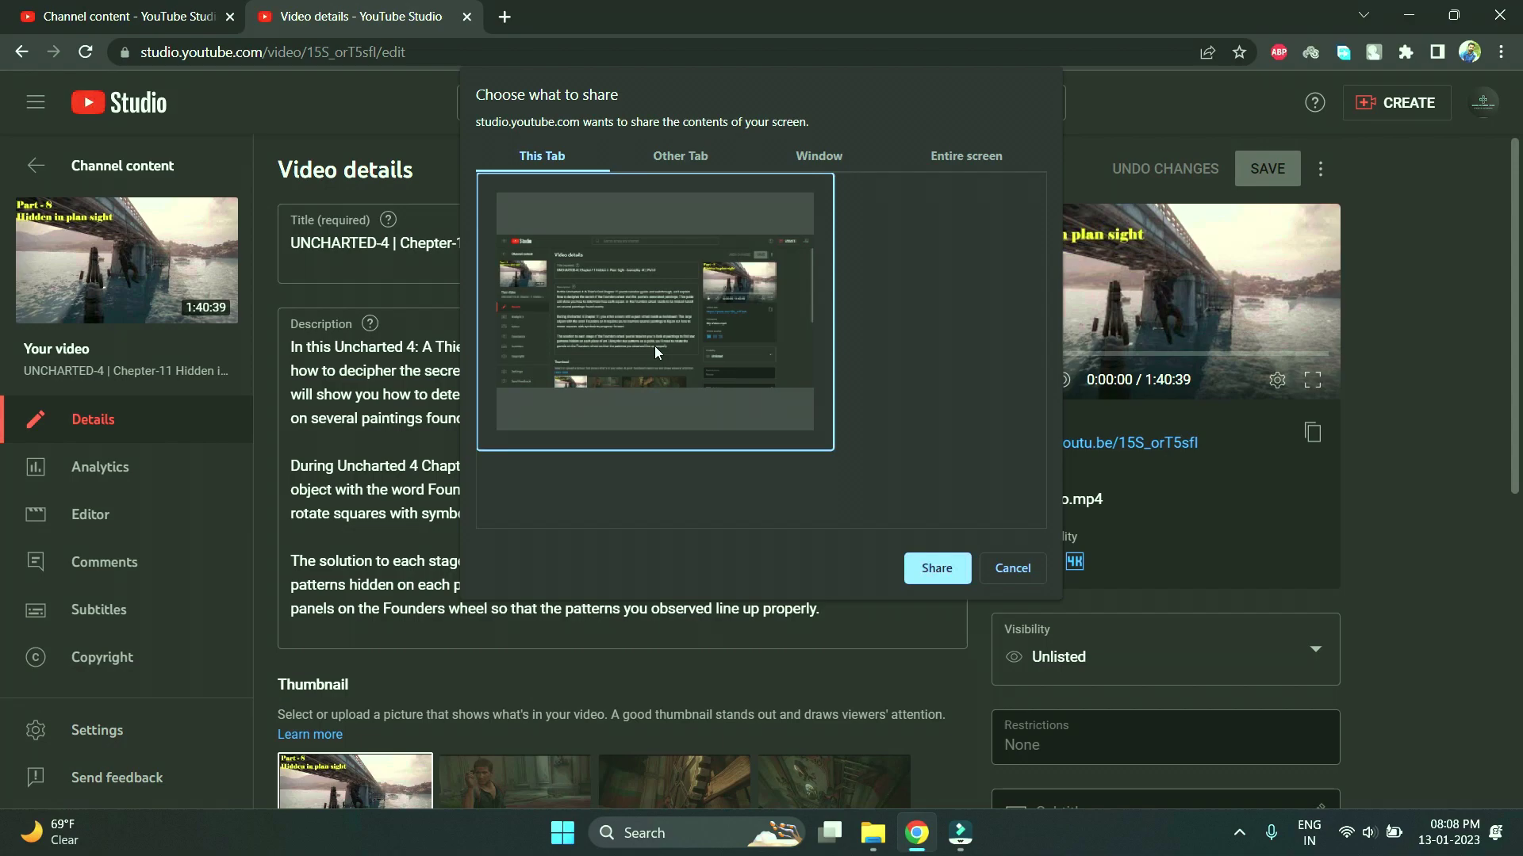
left_click(936, 568)
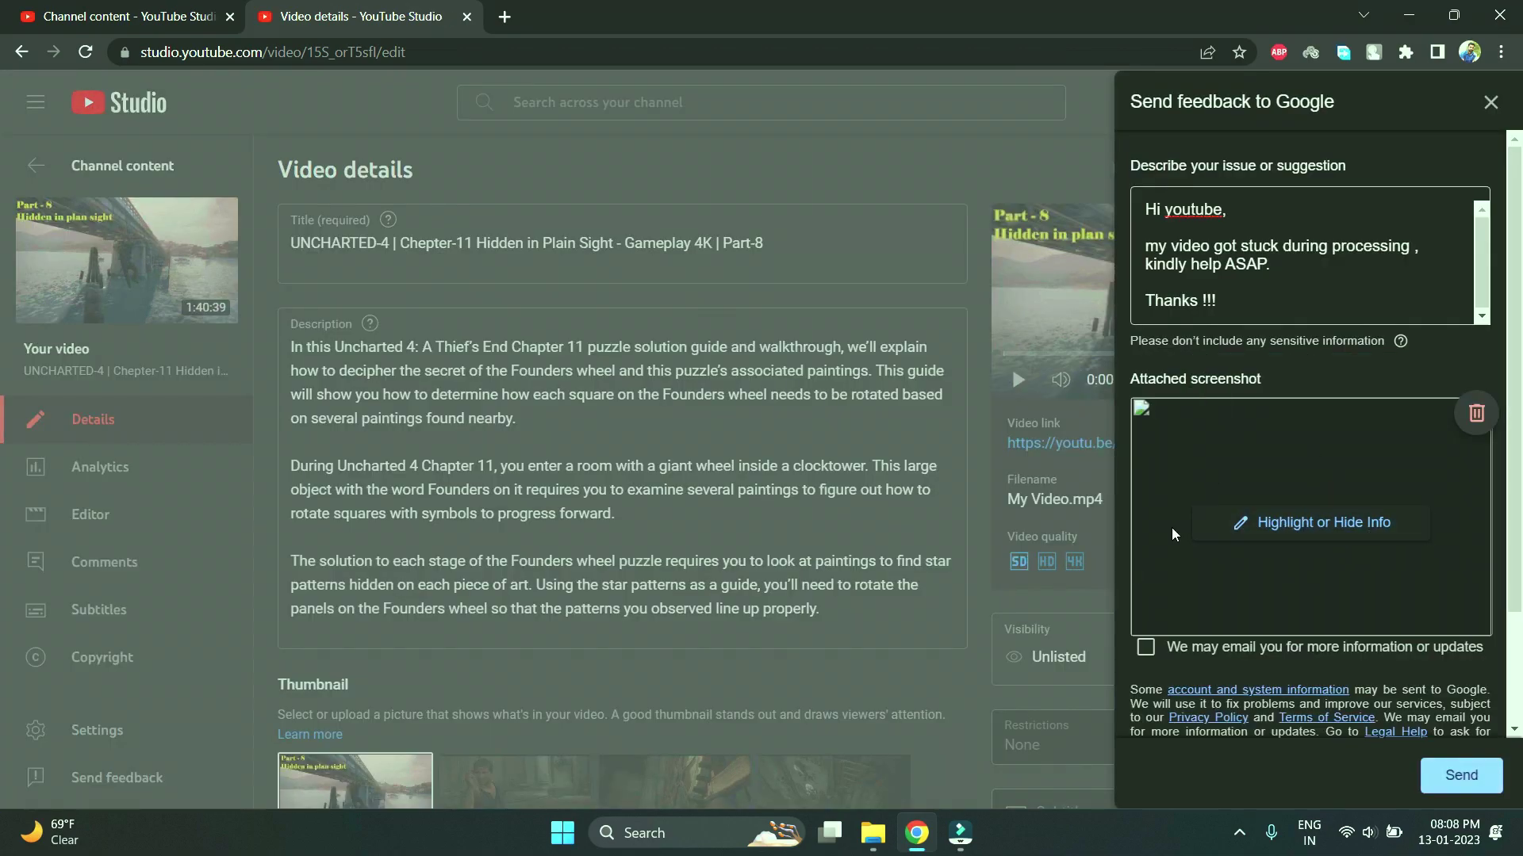
left_click(1149, 660)
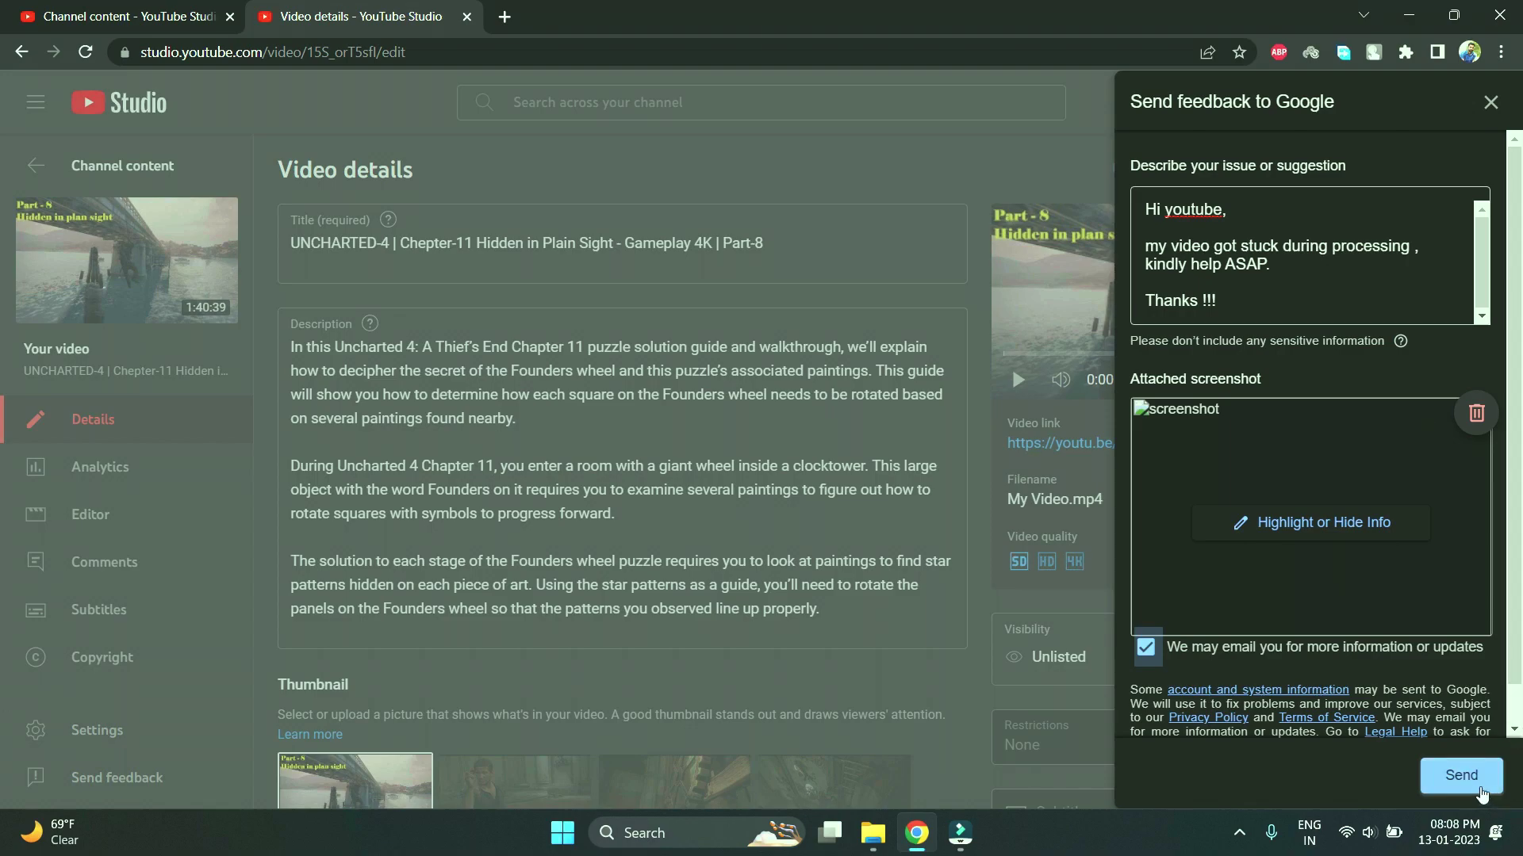
left_click(1480, 791)
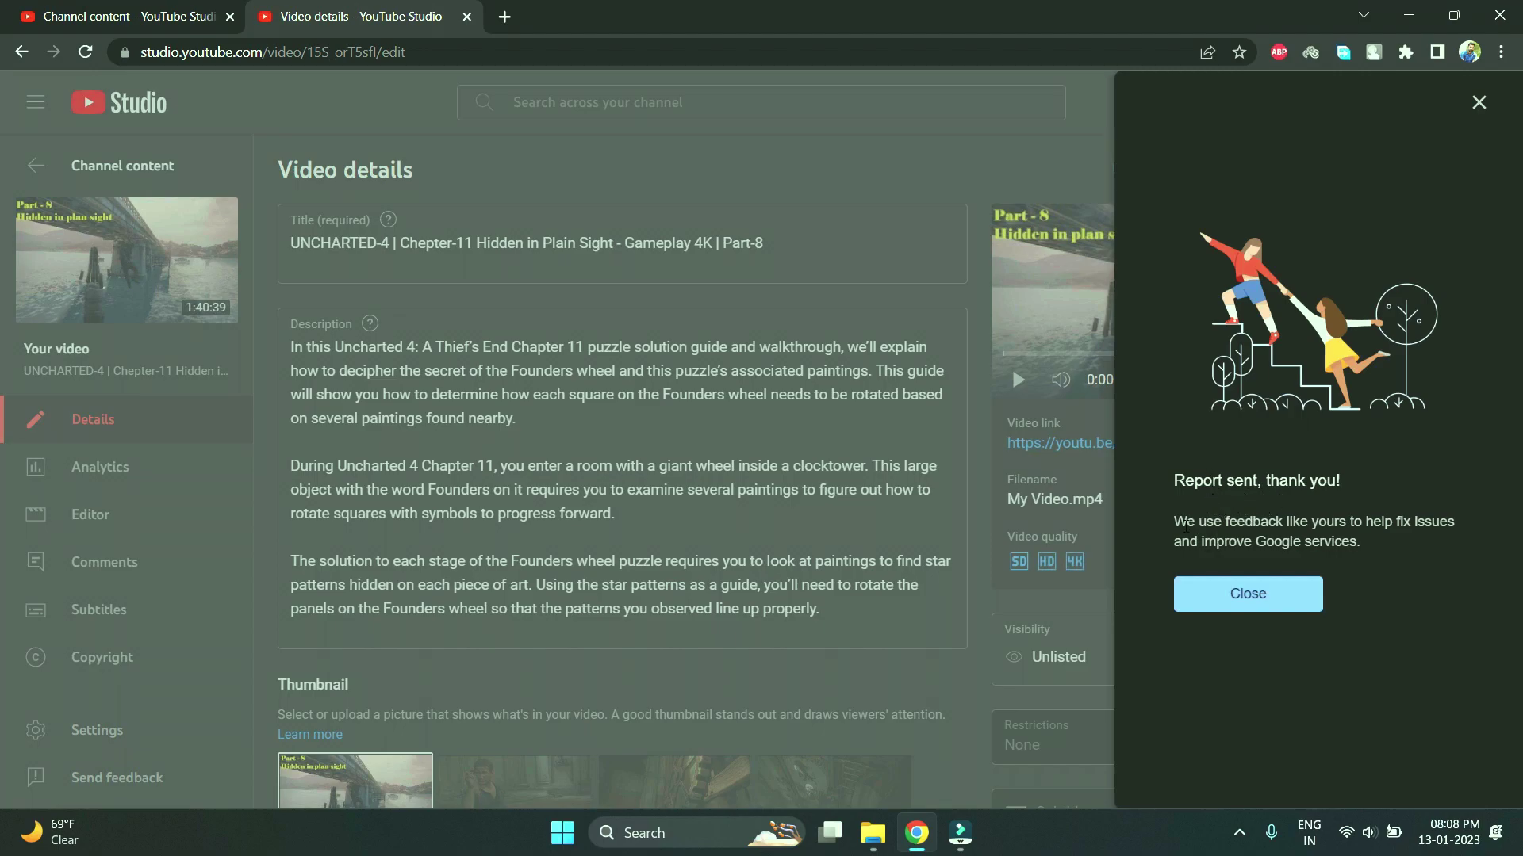
Close the 'Report sent, thank you!' confirmation panel.
left_click(1478, 102)
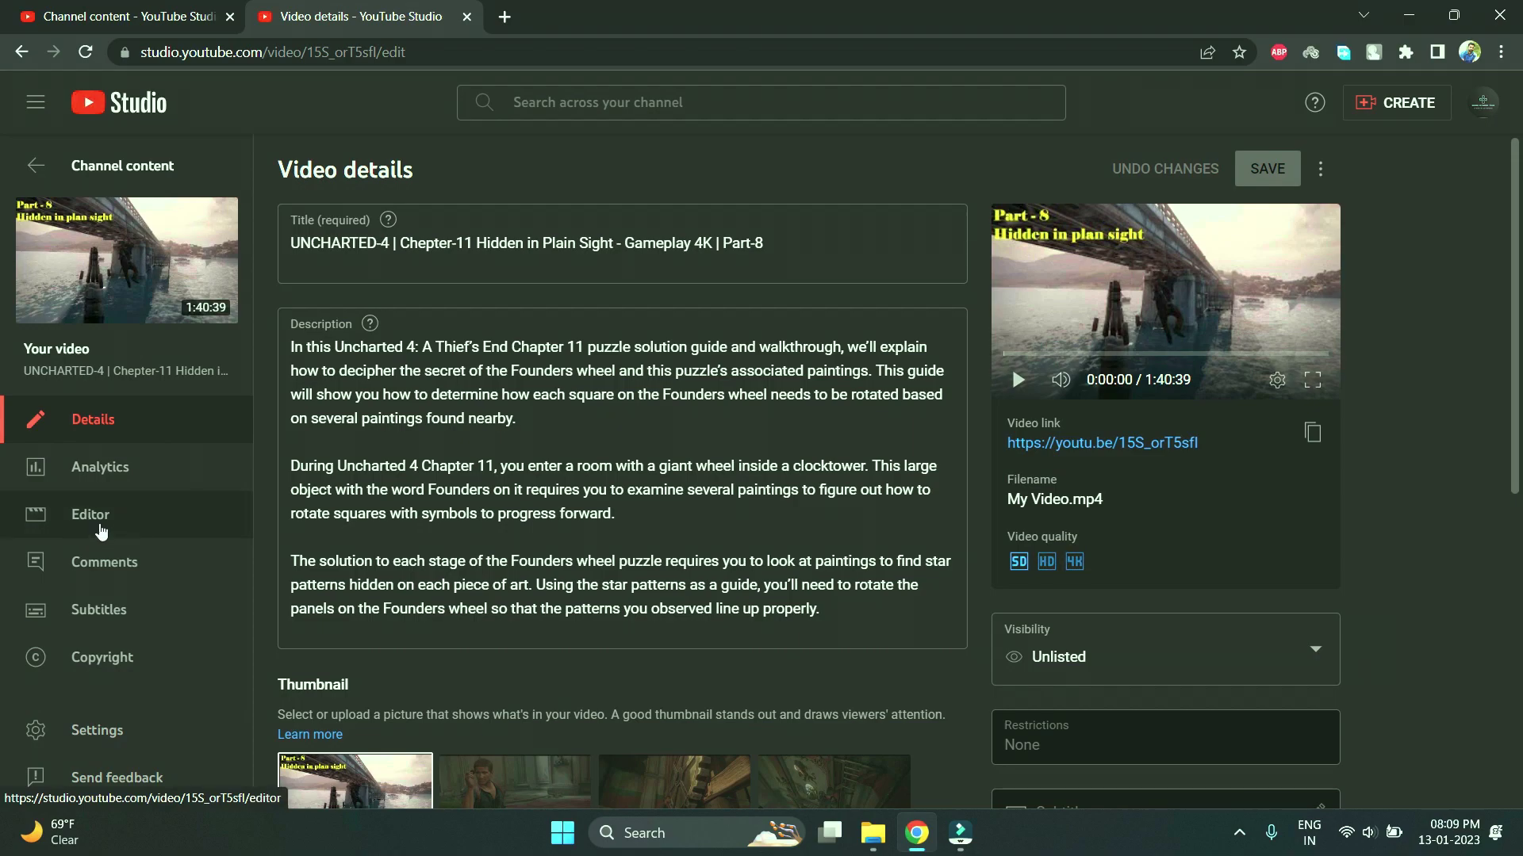
Open the Part-8 video in the Editor and add a Custom blur rectangle.
left_click(97, 529)
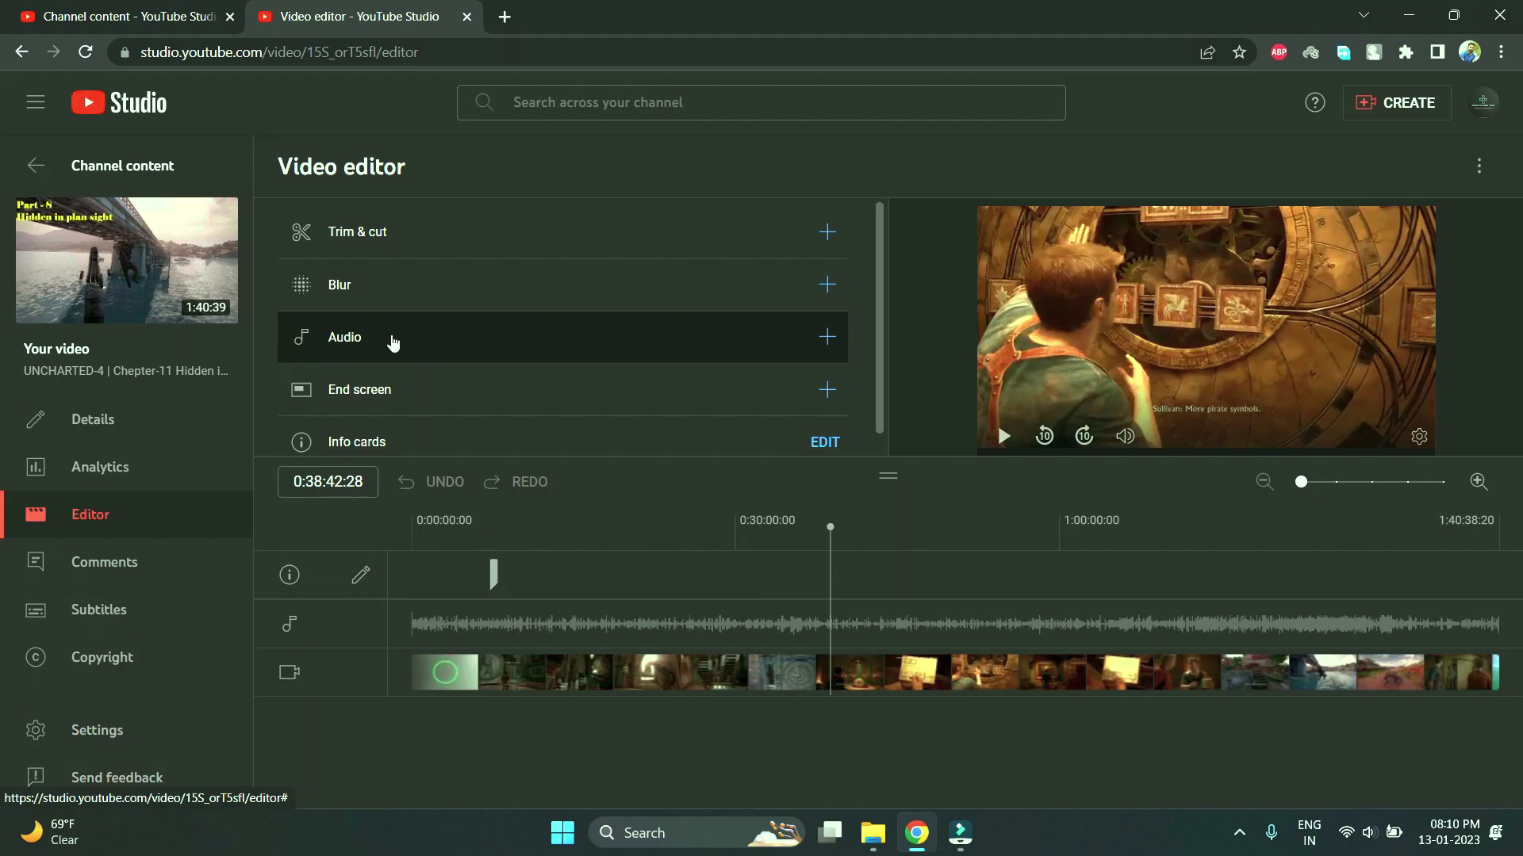
left_click(374, 295)
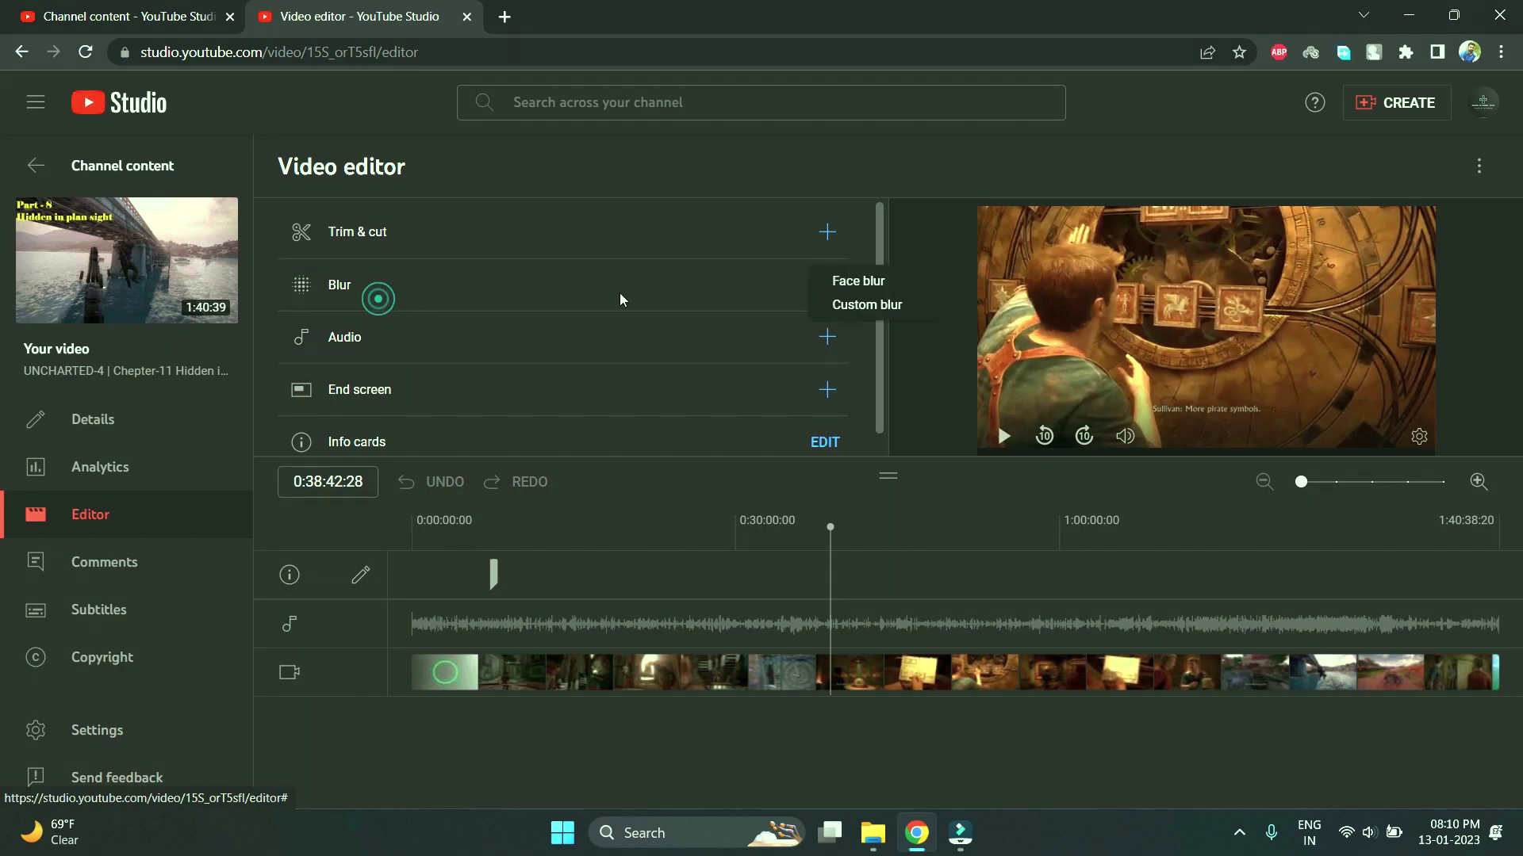
left_click(880, 308)
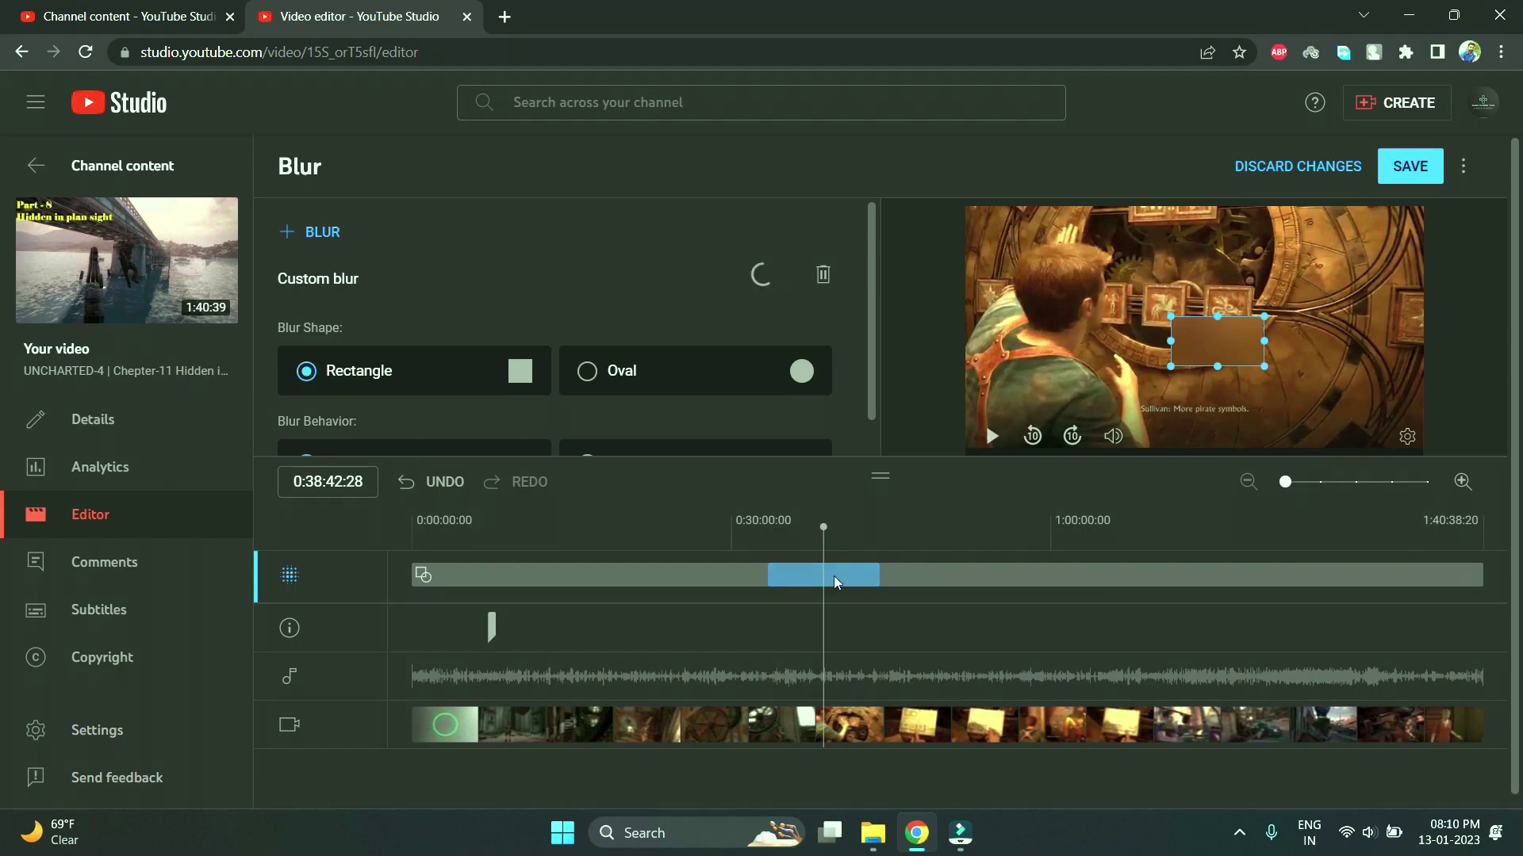
Drag the blur box to the frame's top-right, then head back to the Studio dashboard.
left_click(773, 580)
left_click(1197, 344)
left_click_drag(1223, 334, 1394, 220)
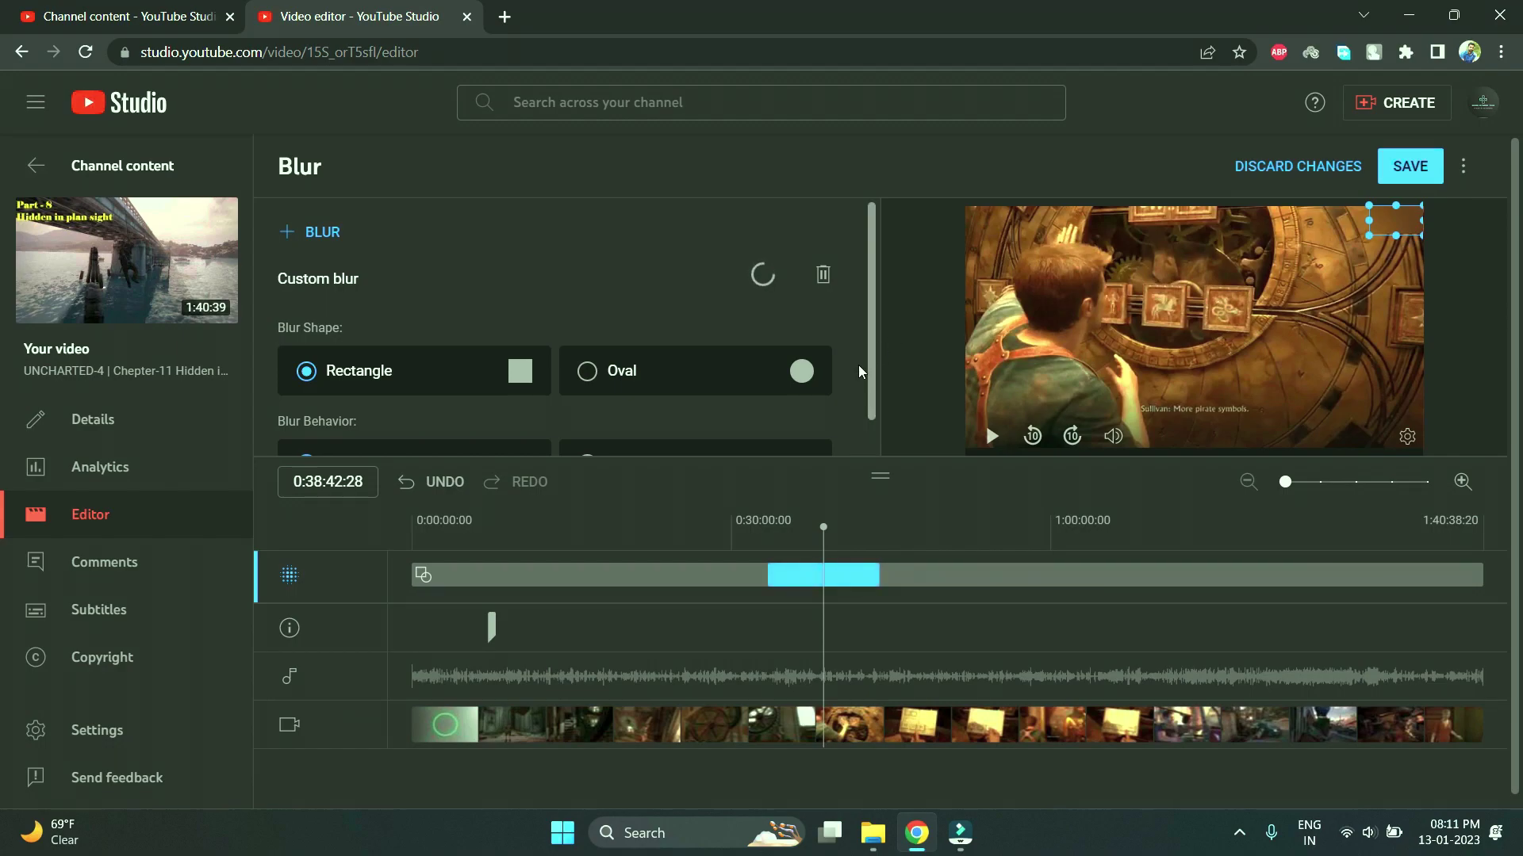
left_click(116, 123)
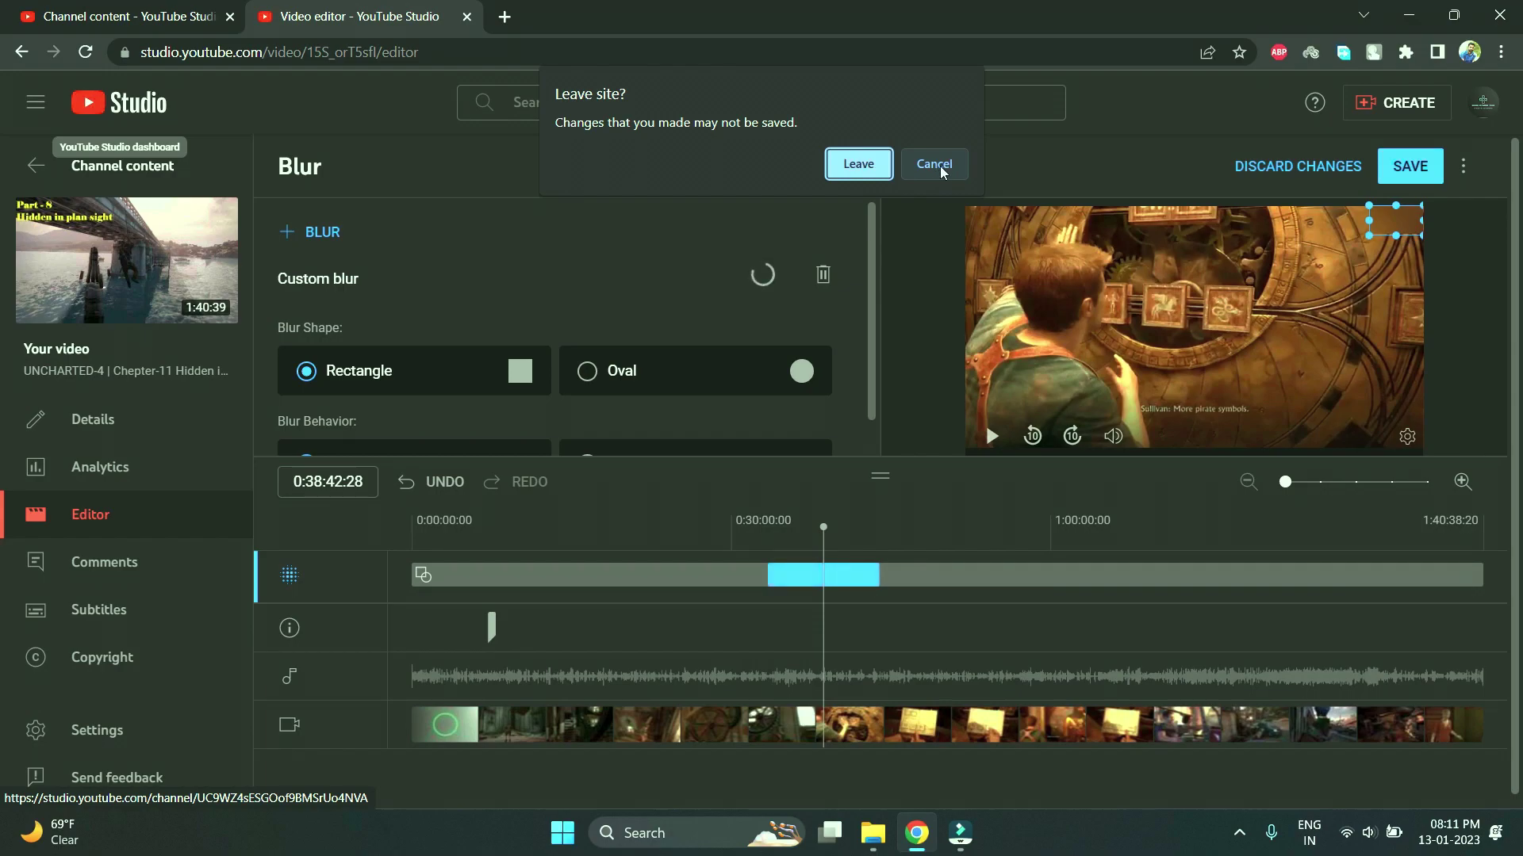
Leave the editor without saving the blur and go to the Content list.
left_click(850, 167)
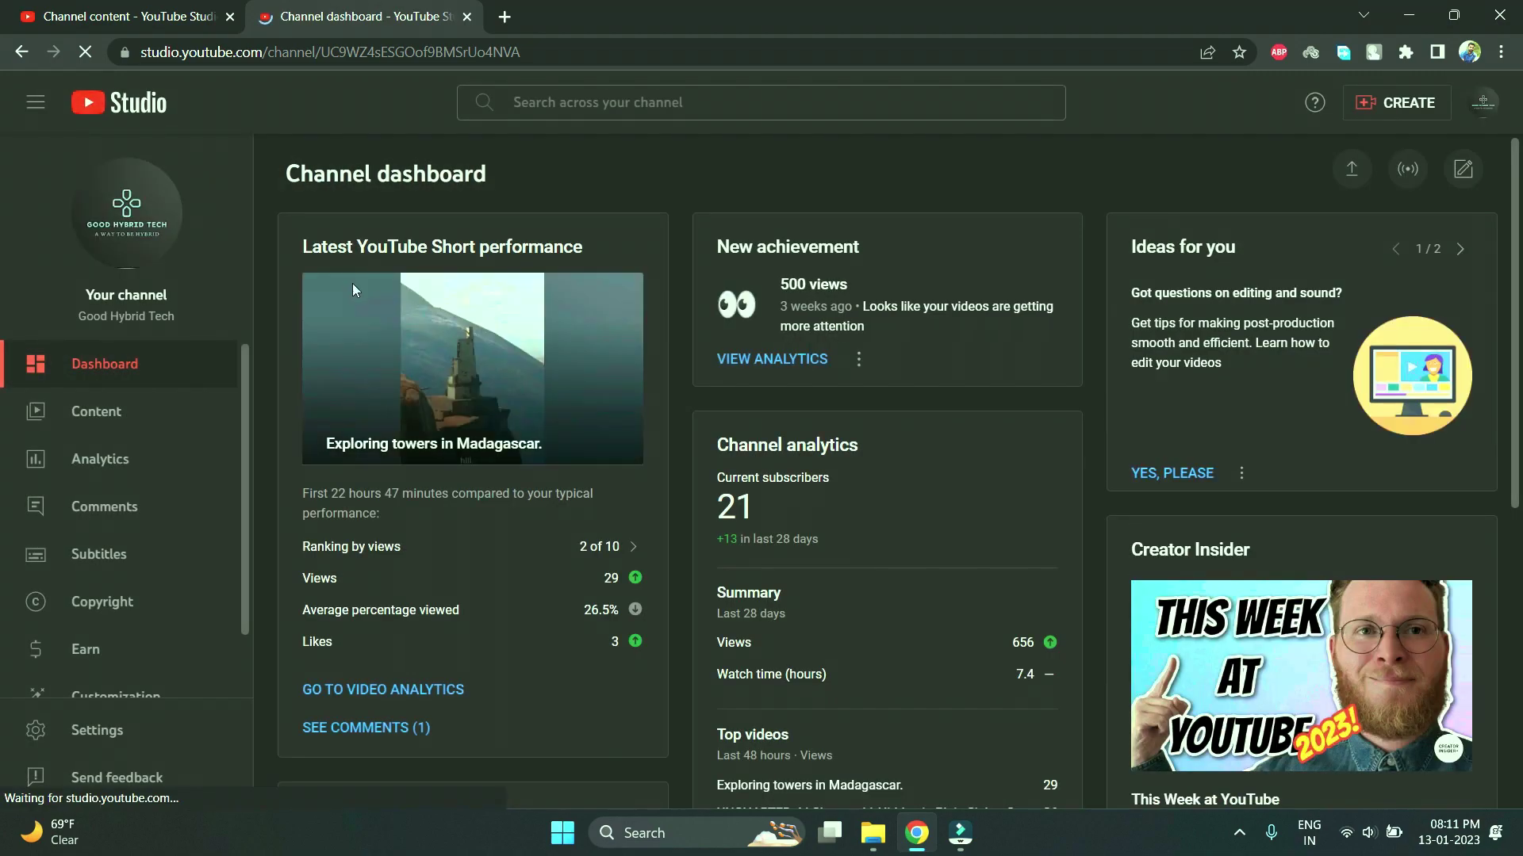
left_click(94, 412)
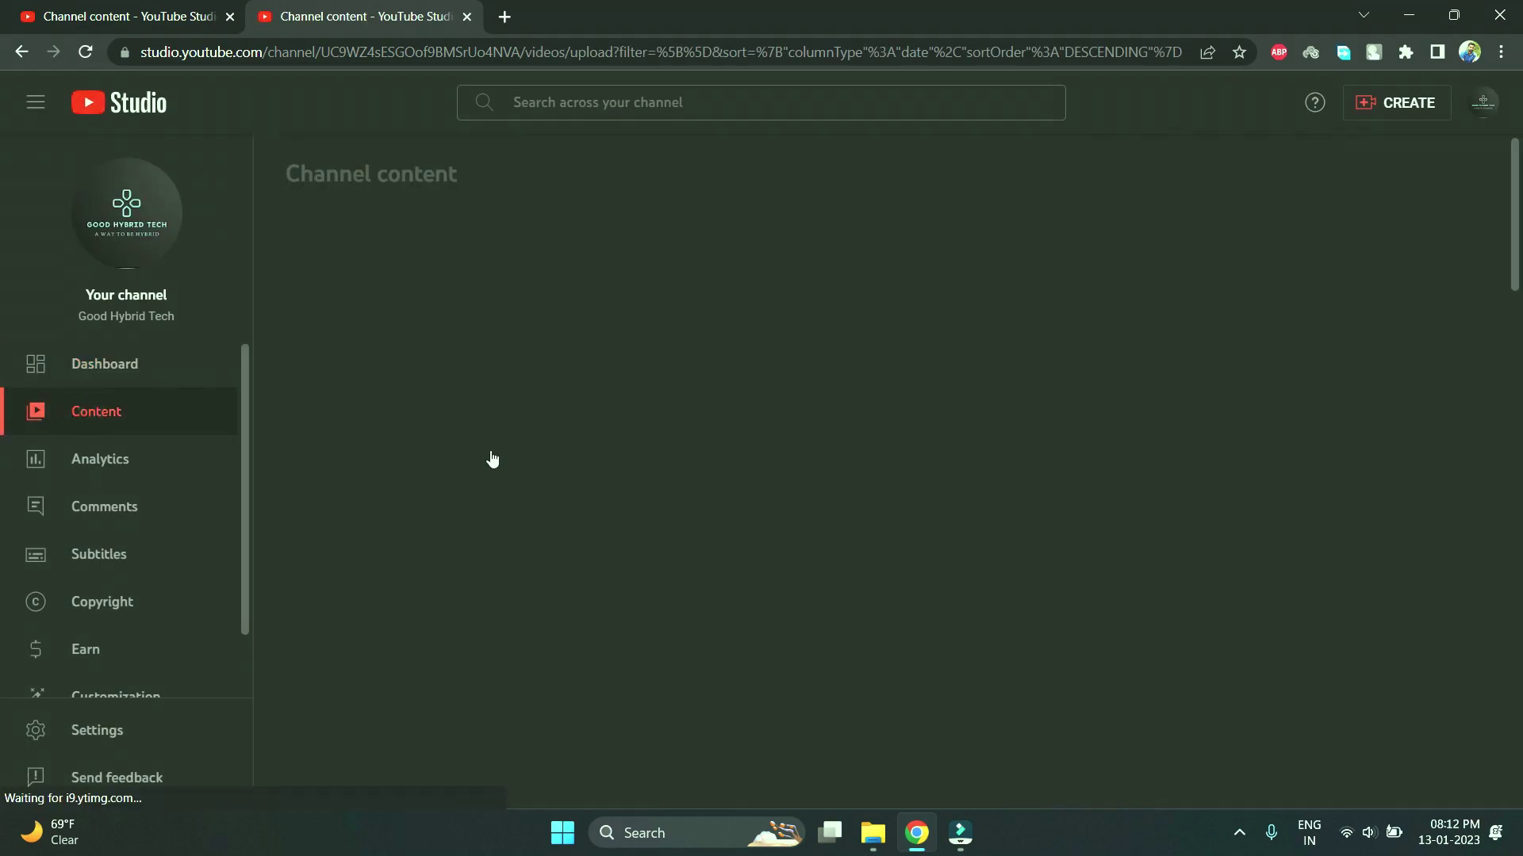
Scroll the Content list down to the Uncharted chapter videos.
scroll(439, 576, "down", 1)
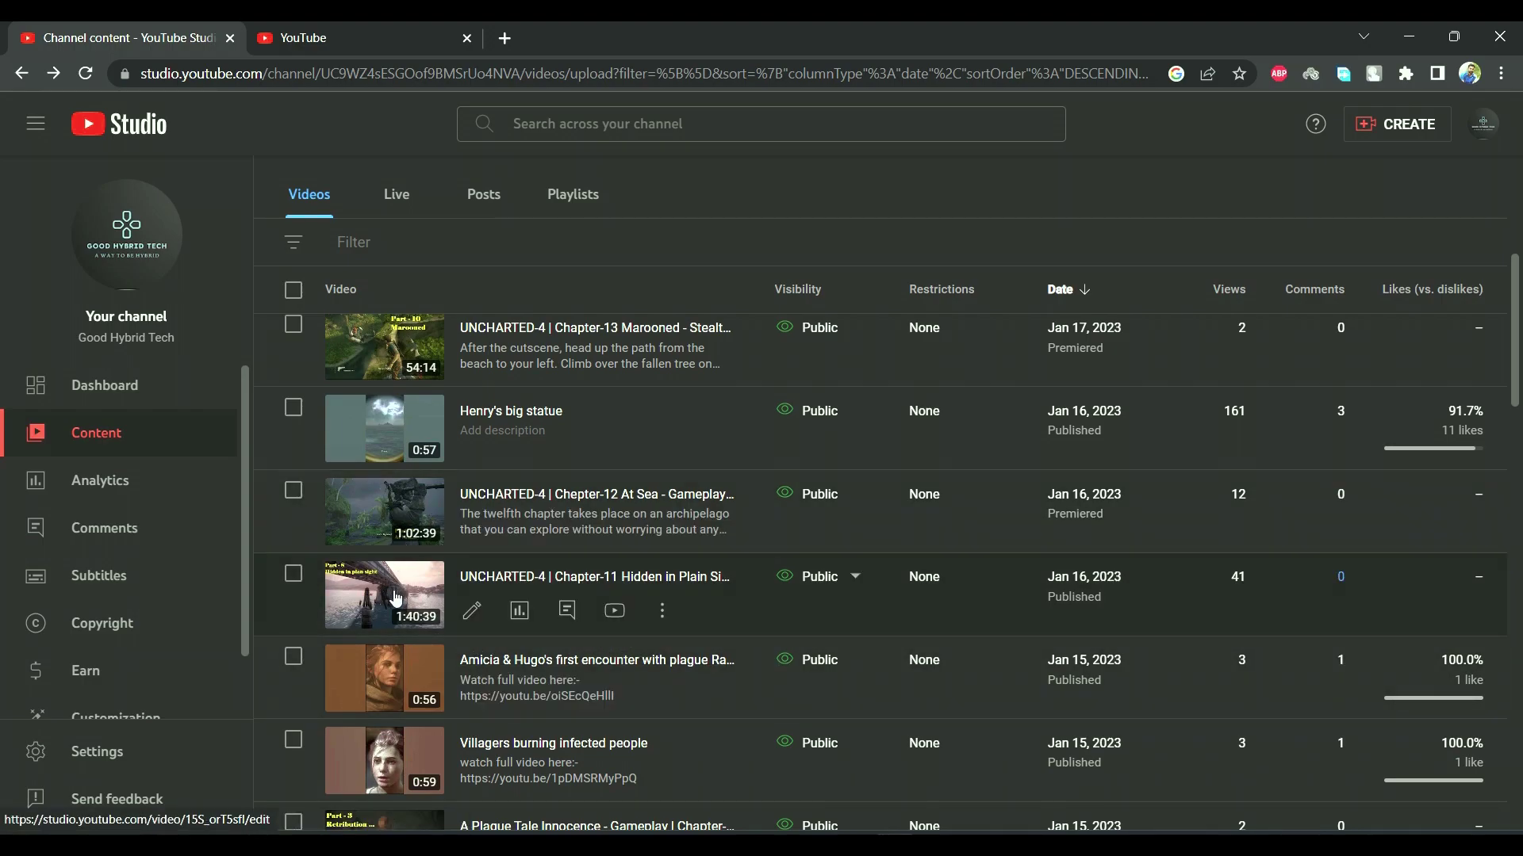
Look at the Chapter-12 video's details, then go back to the channel's video list.
left_click(386, 514)
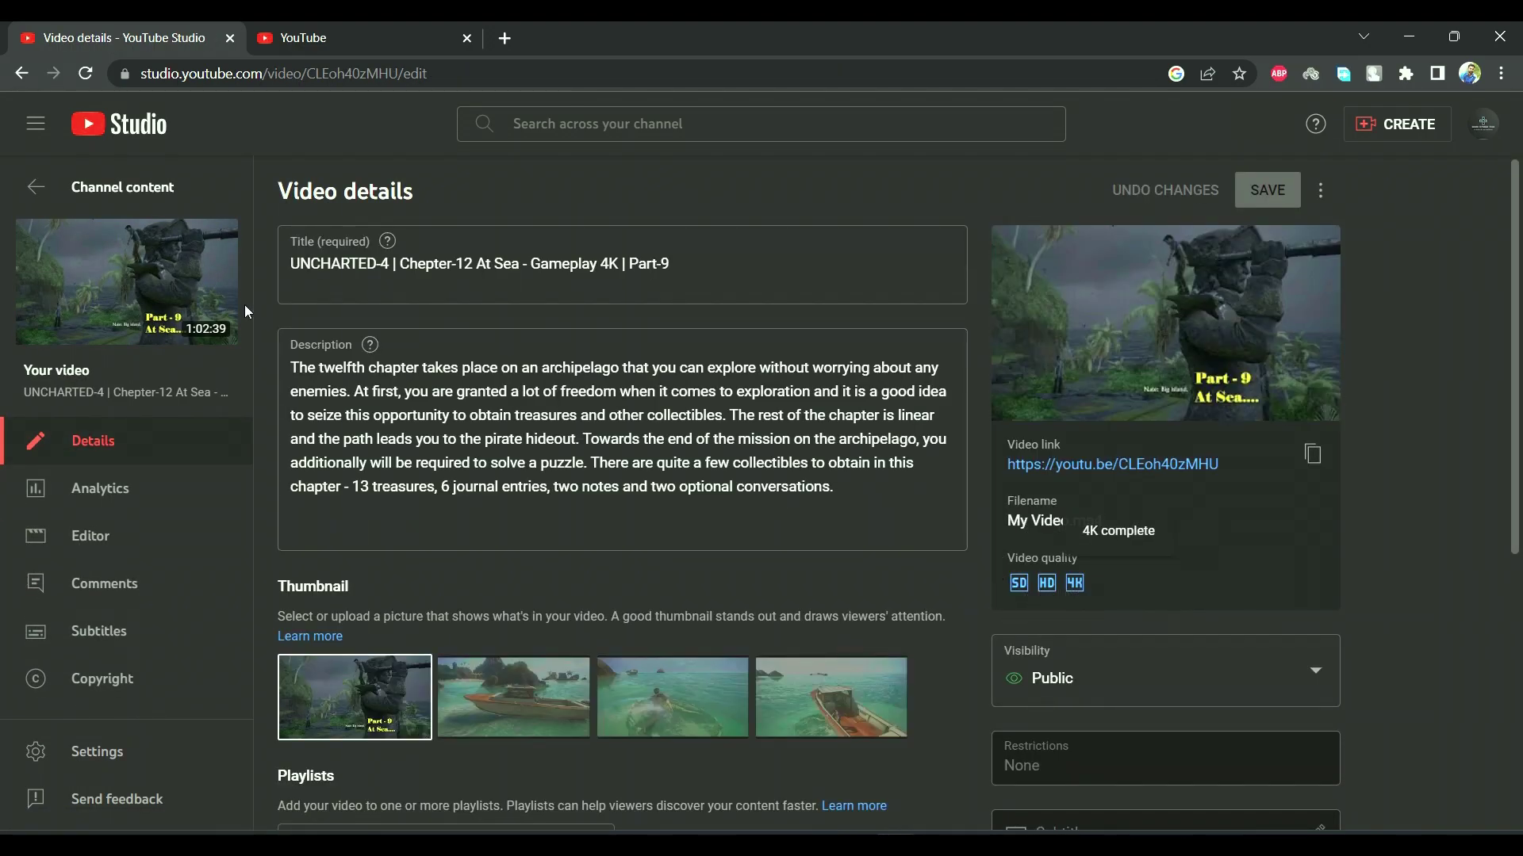
left_click(23, 73)
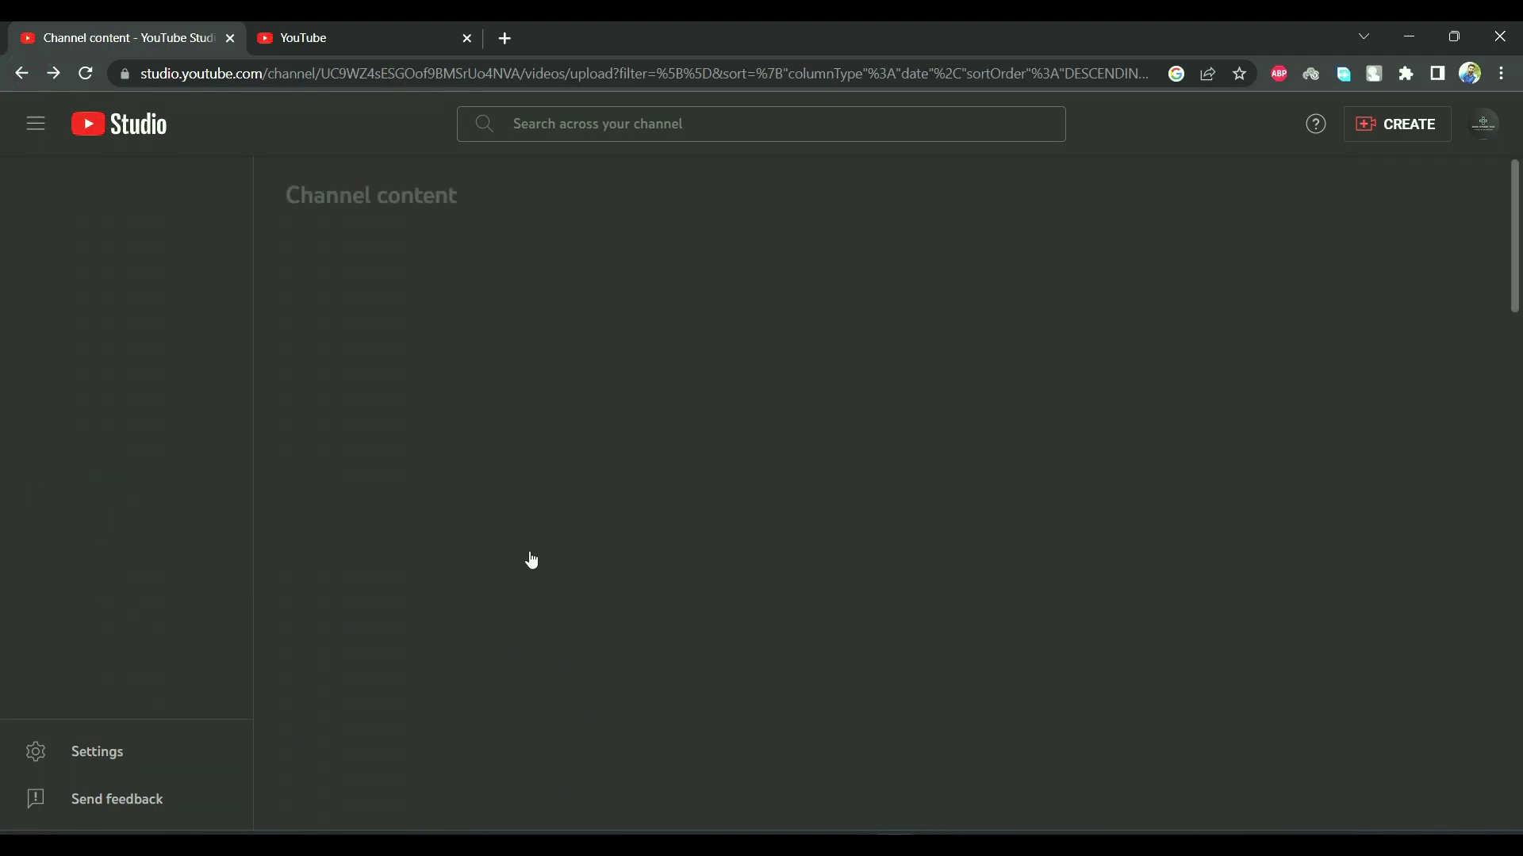
scroll(509, 607, "down", 1)
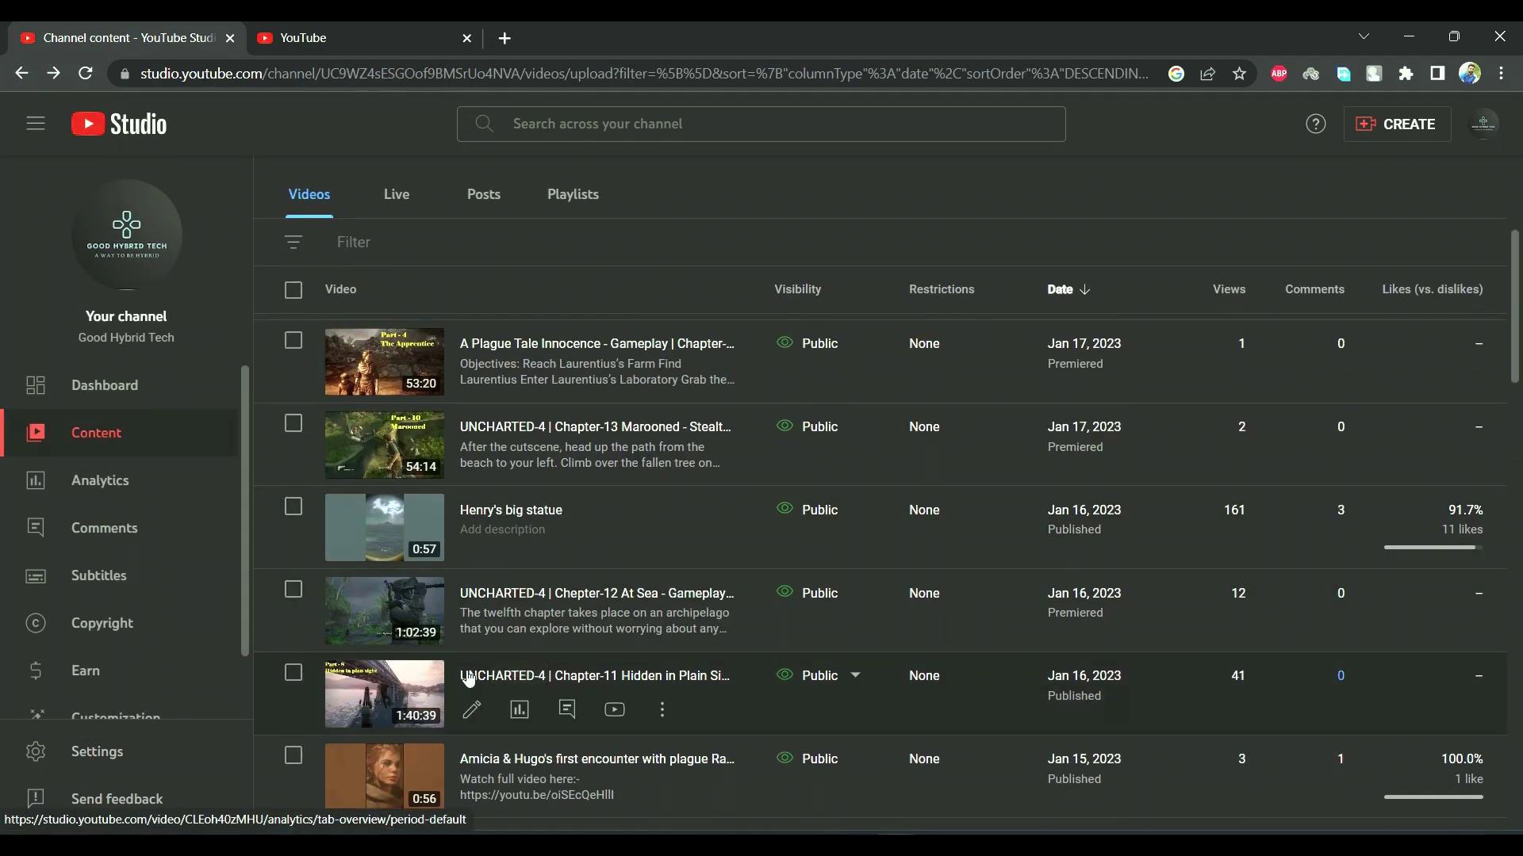
Open the Chapter-11 'Hidden in Plain Sight' video and confirm it lists SD, HD and 4K quality.
left_click(341, 681)
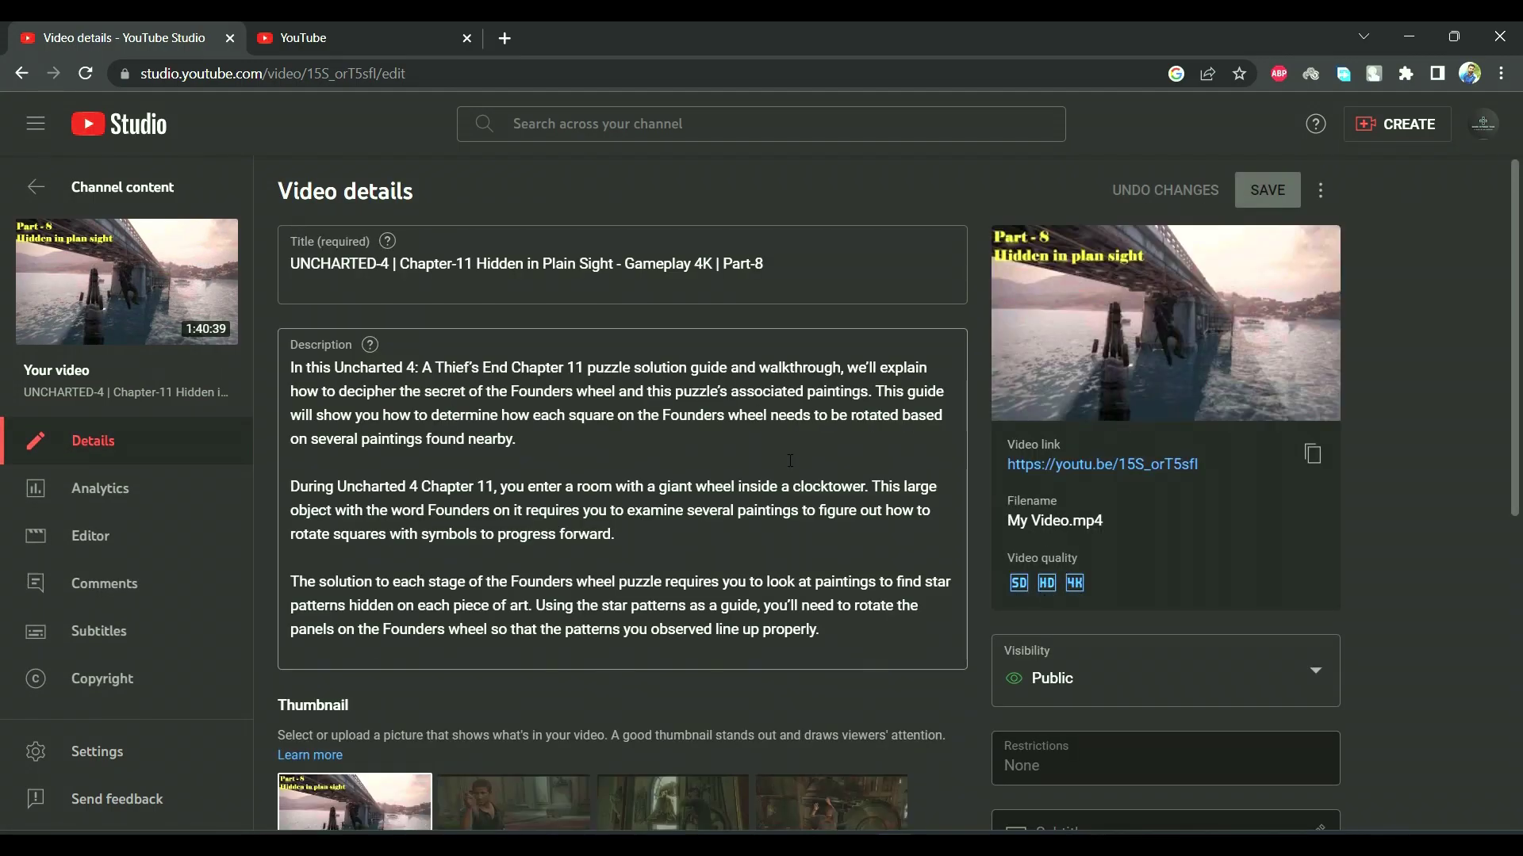
scroll(1011, 387, "down", 1)
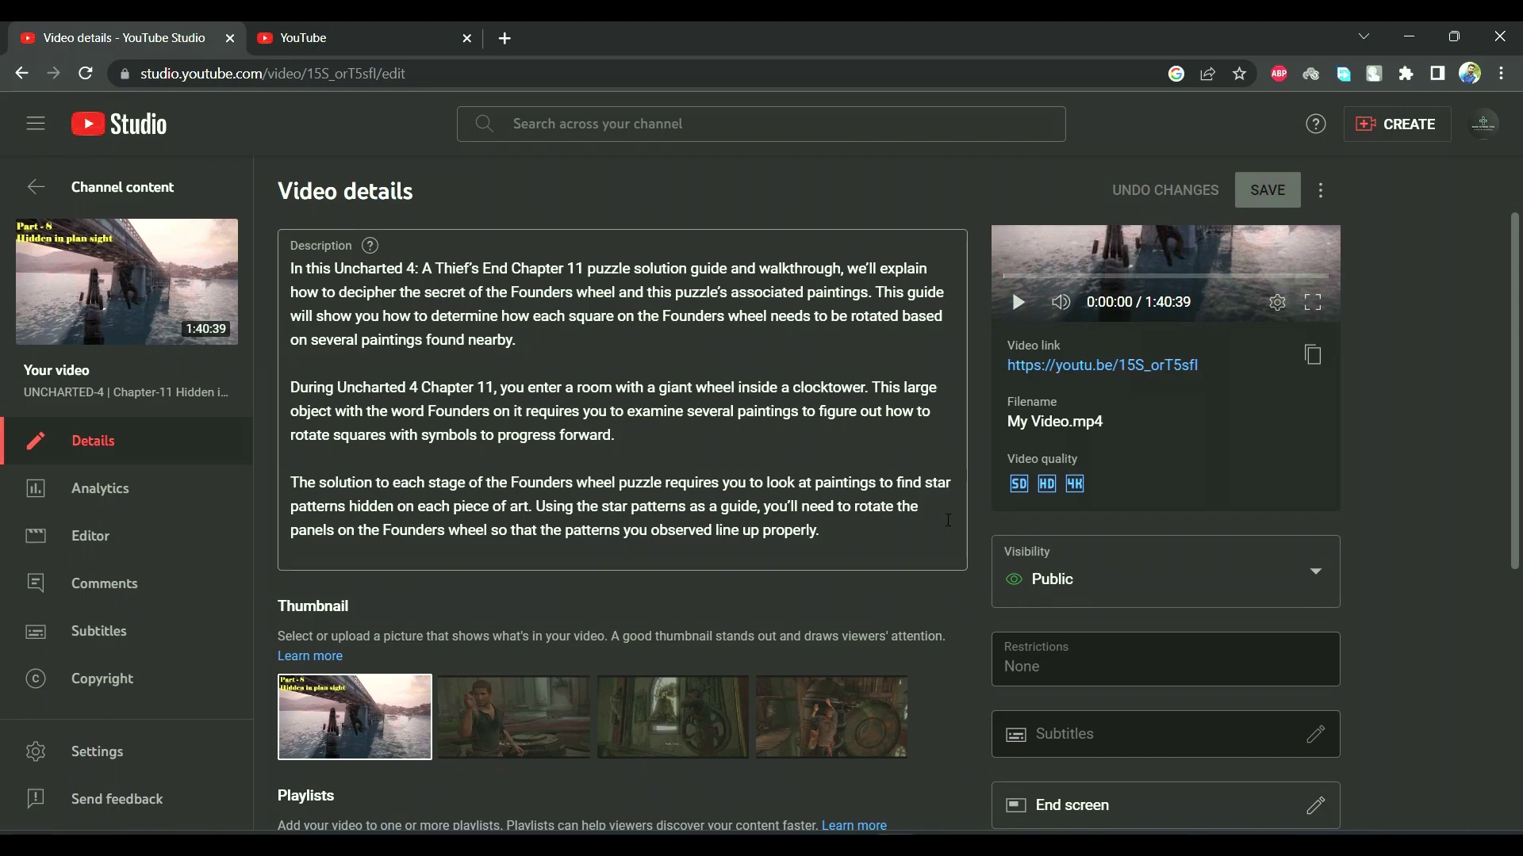
scroll(947, 520, "up", 1)
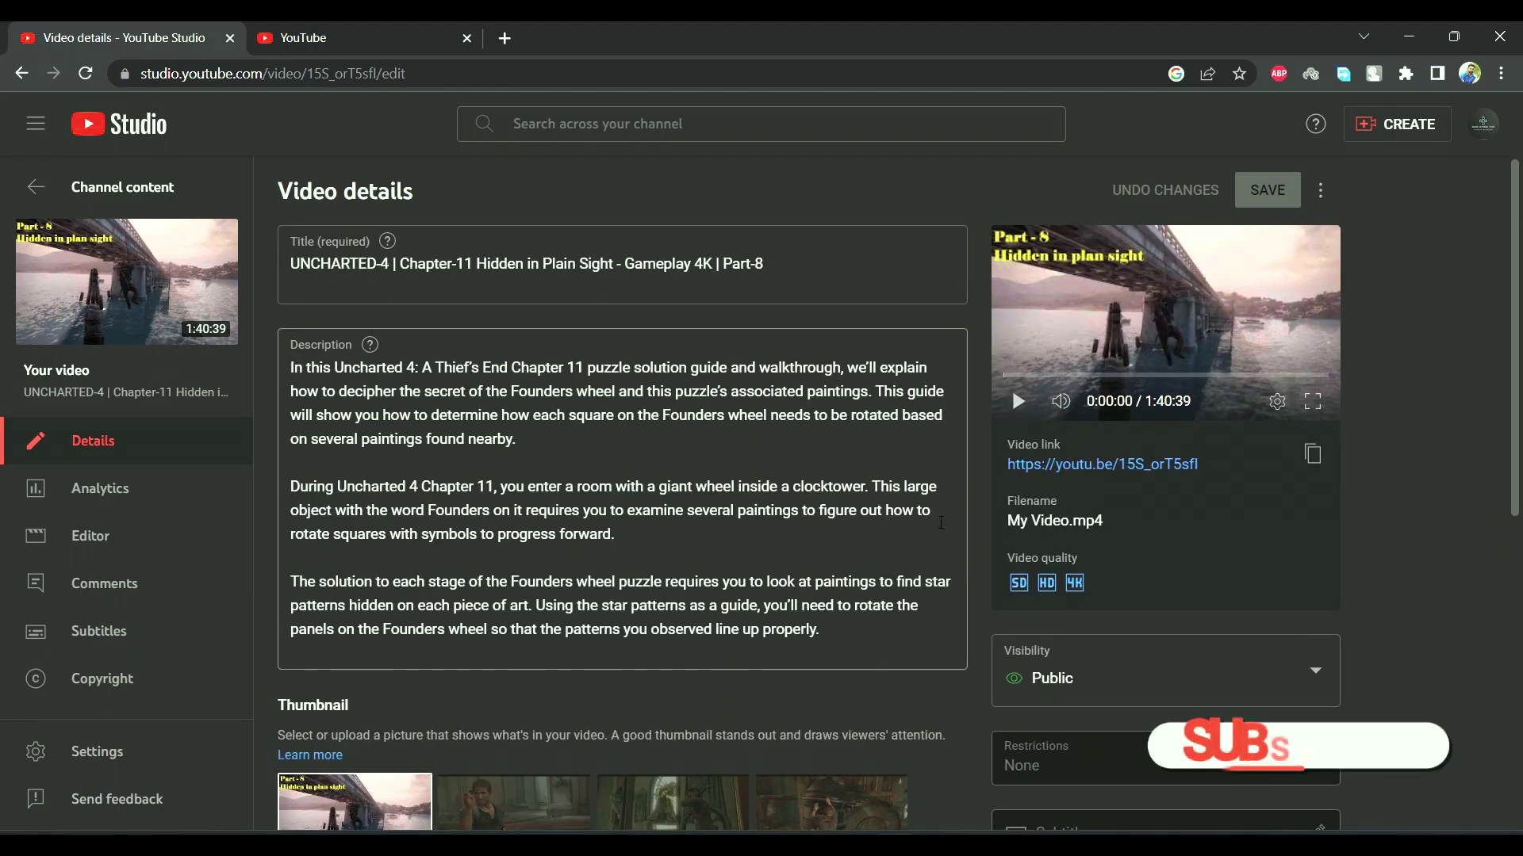